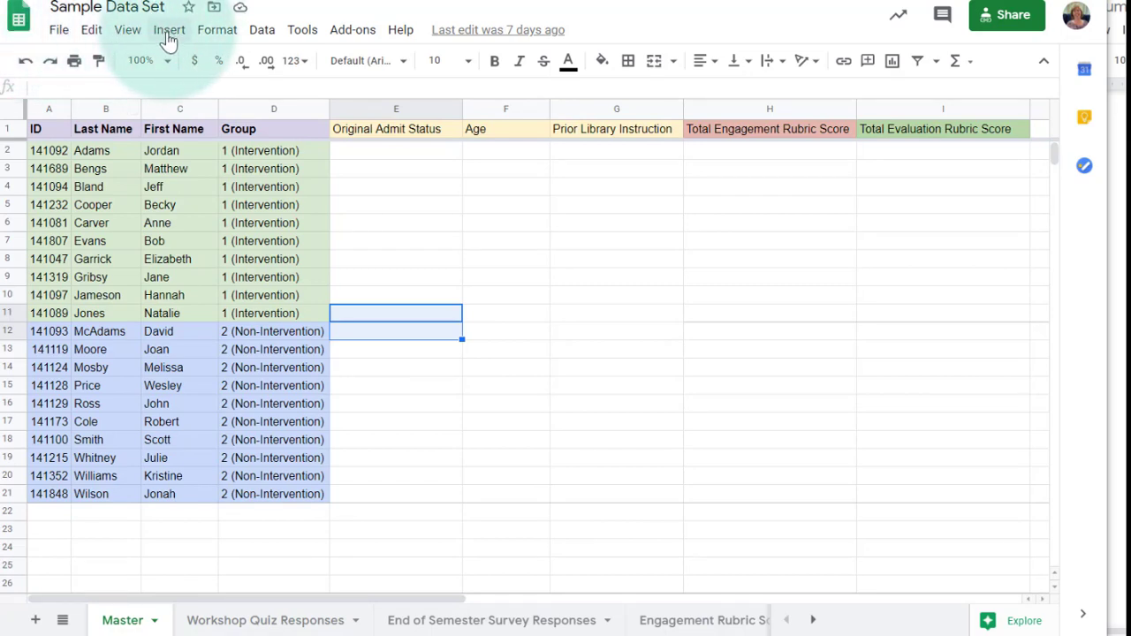
Step: Add a new sheet to the workbook and rename it Test
left_click(169, 32)
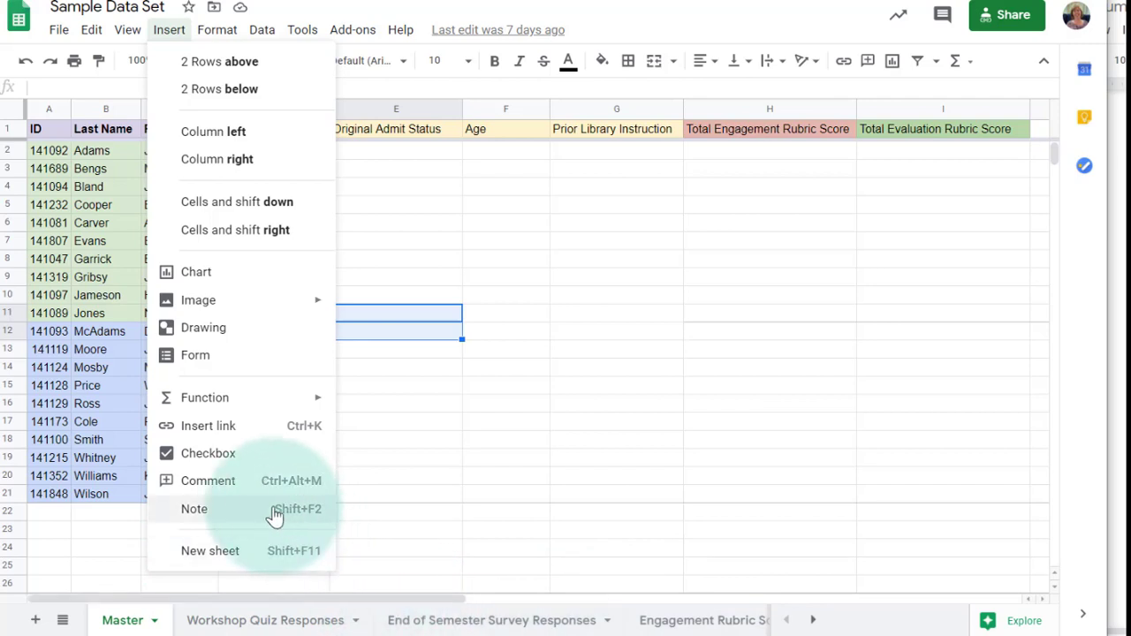
left_click(209, 552)
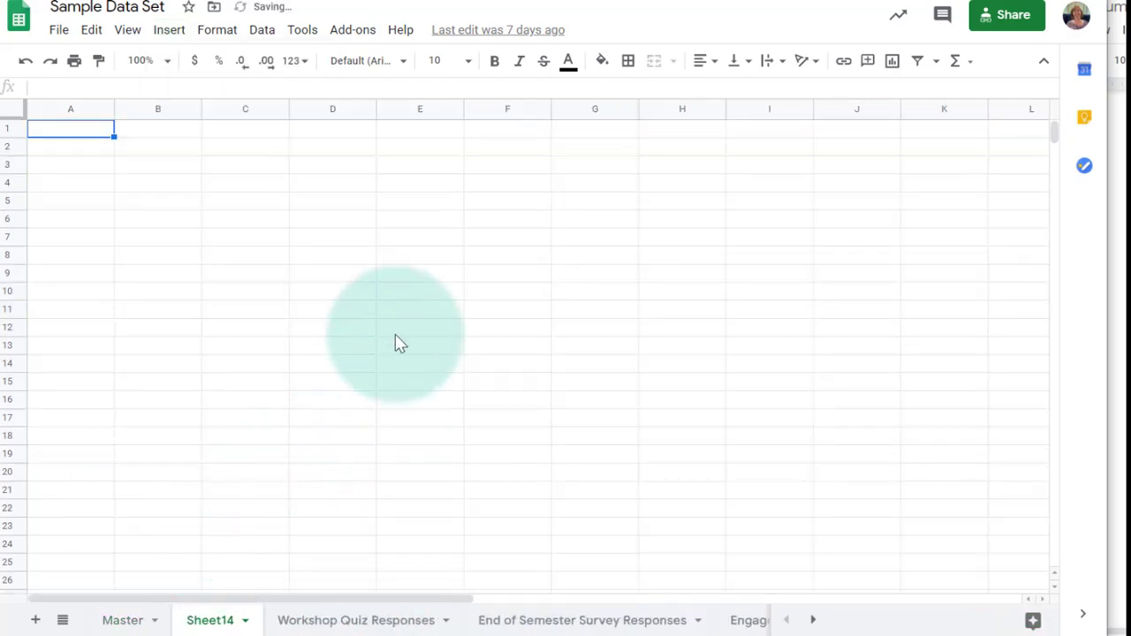
double_click(209, 621)
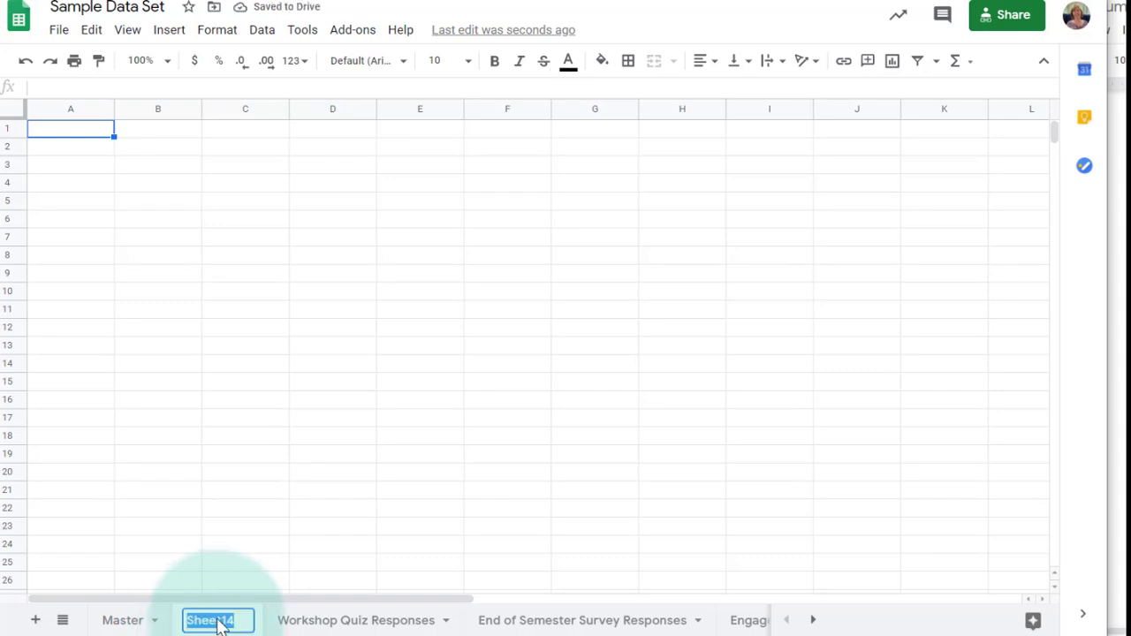
type("Test")
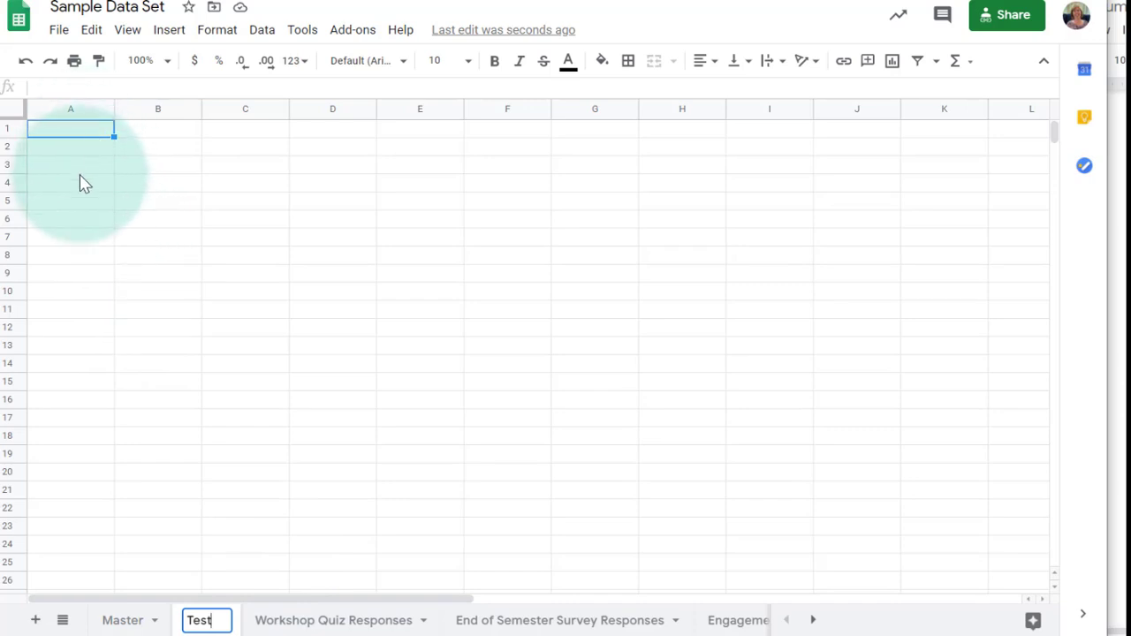
left_click(81, 164)
left_click(80, 130)
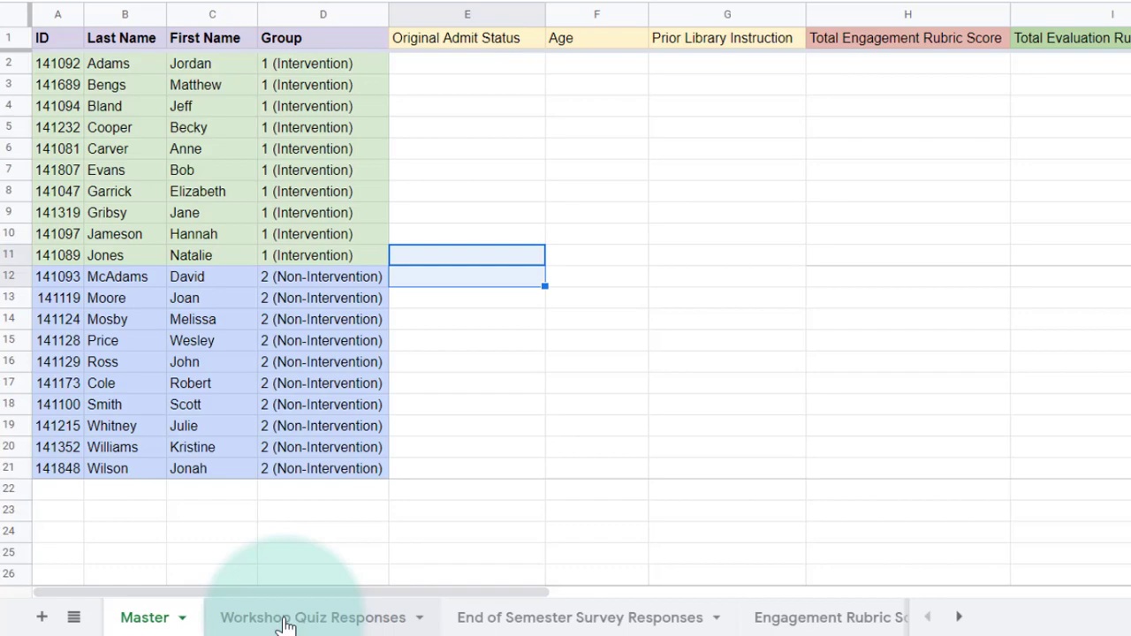
Step: Examine the Student ID column in Workshop Quiz Responses and the prior library instruction question in End of Semester Survey Responses
left_click(287, 618)
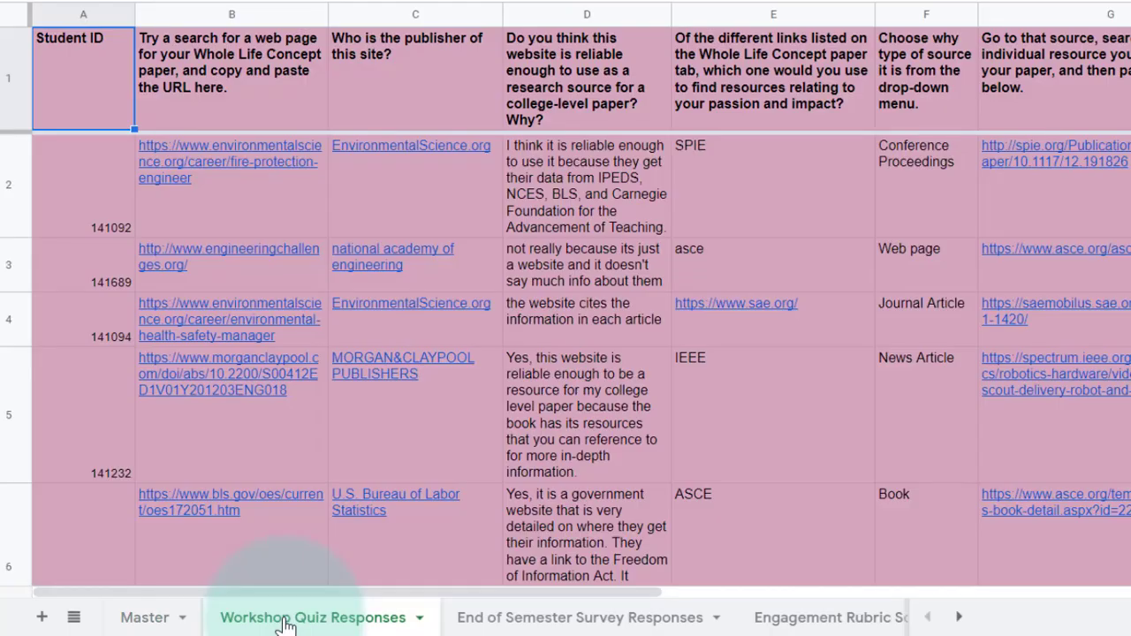
left_click(73, 44)
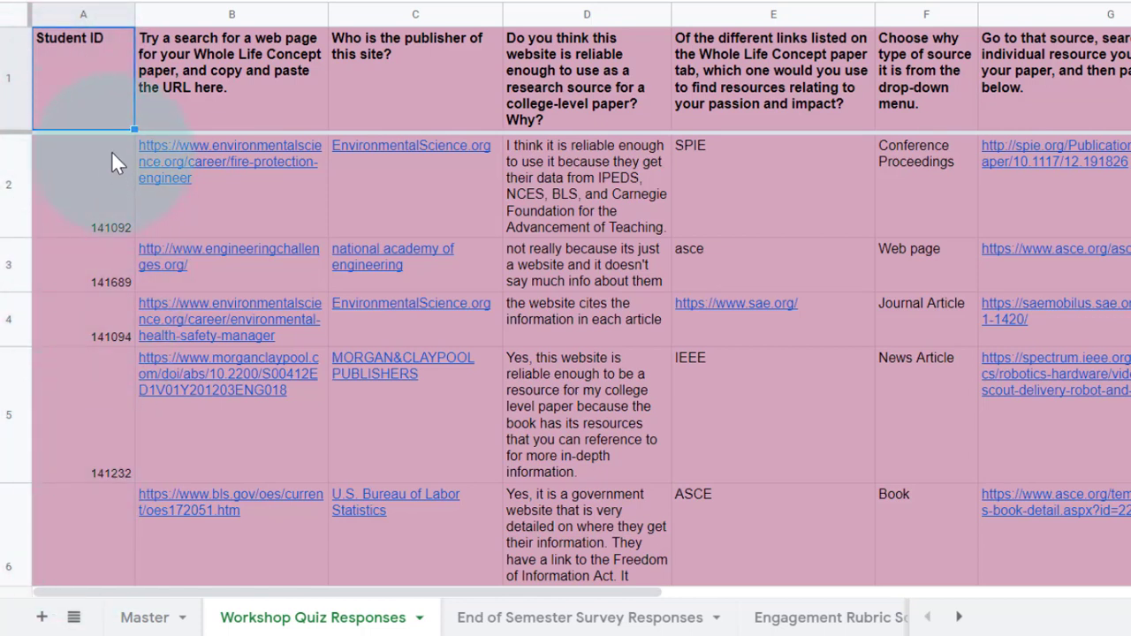
left_click(76, 90)
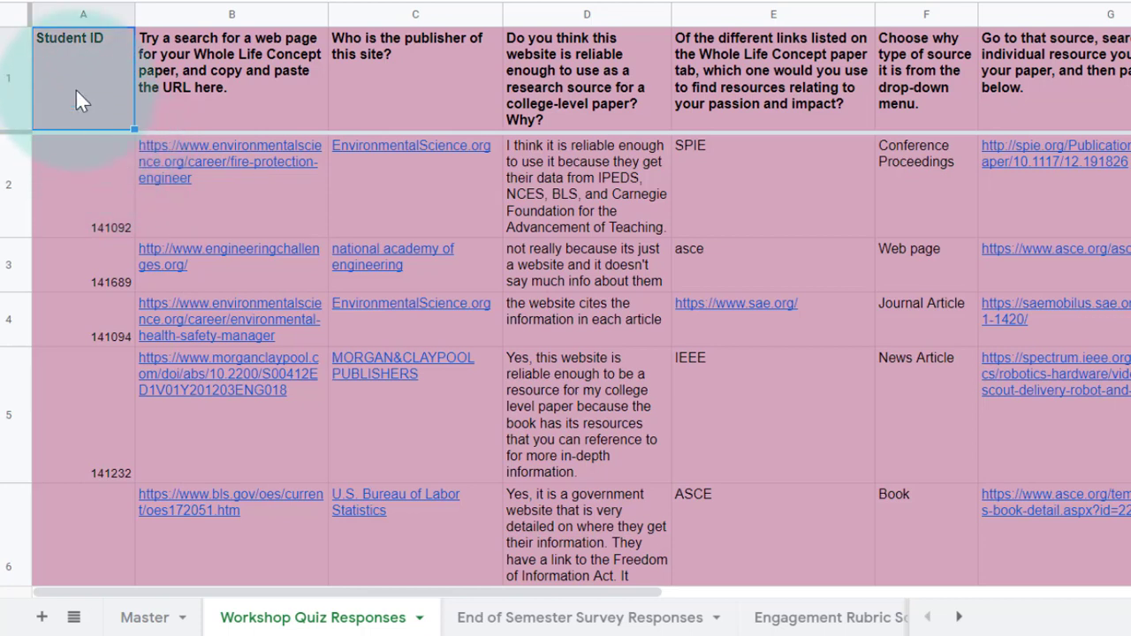
left_click(527, 623)
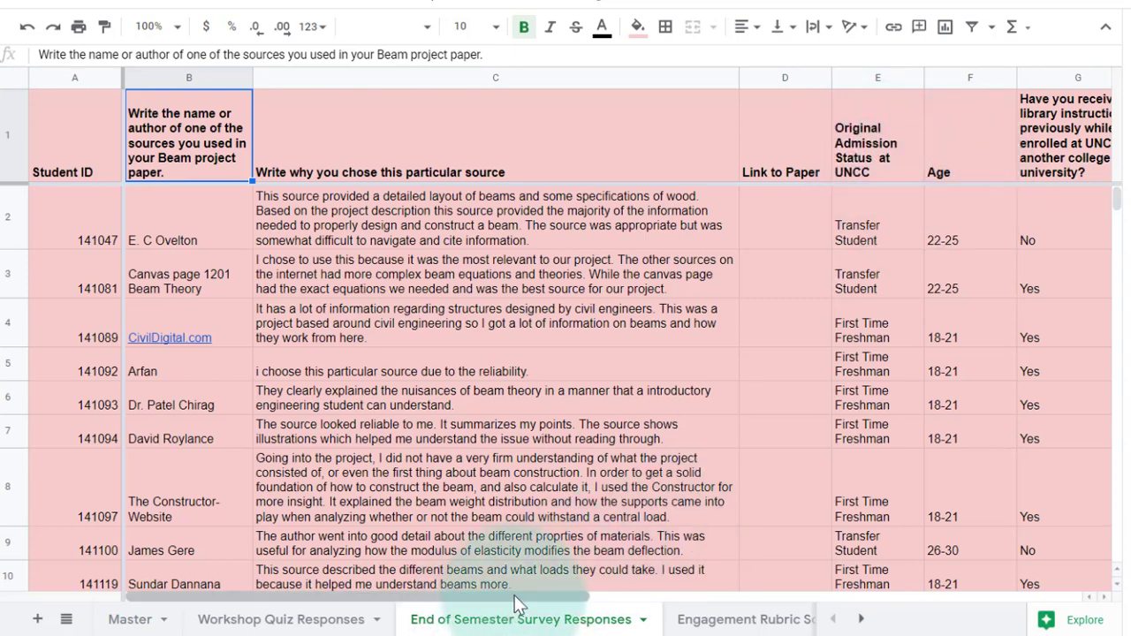
left_click(1067, 111)
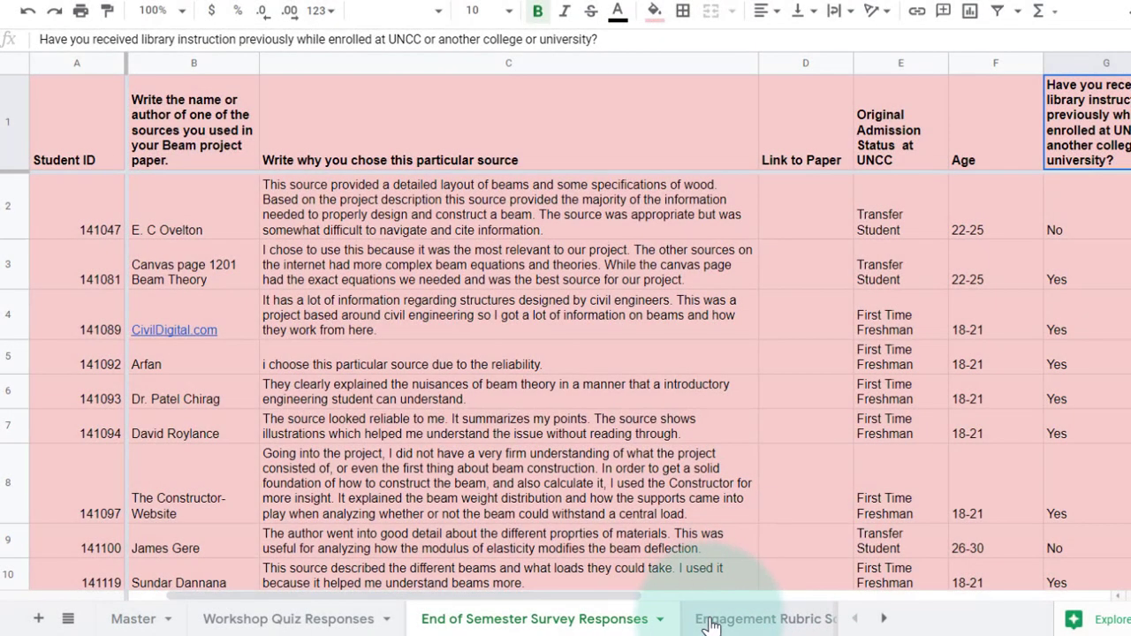
Step: Examine the total score columns in Engagement Rubric Scores and Evaluation Rubric Scores, and open the Example of Fully Aligned Data Set sheet
left_click(712, 622)
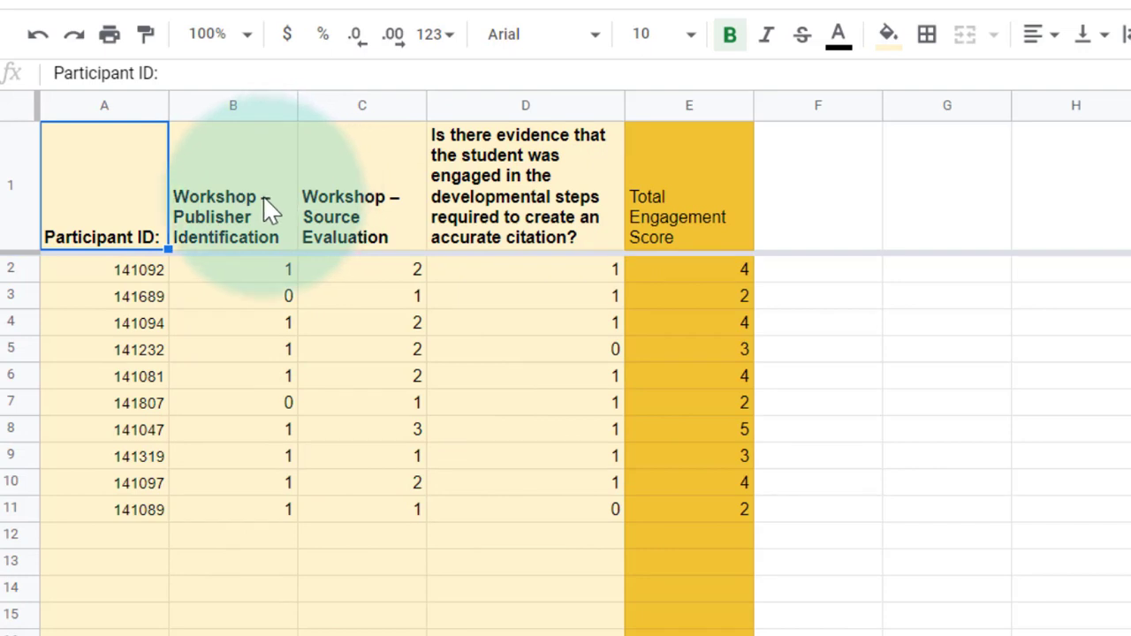
left_click(702, 266)
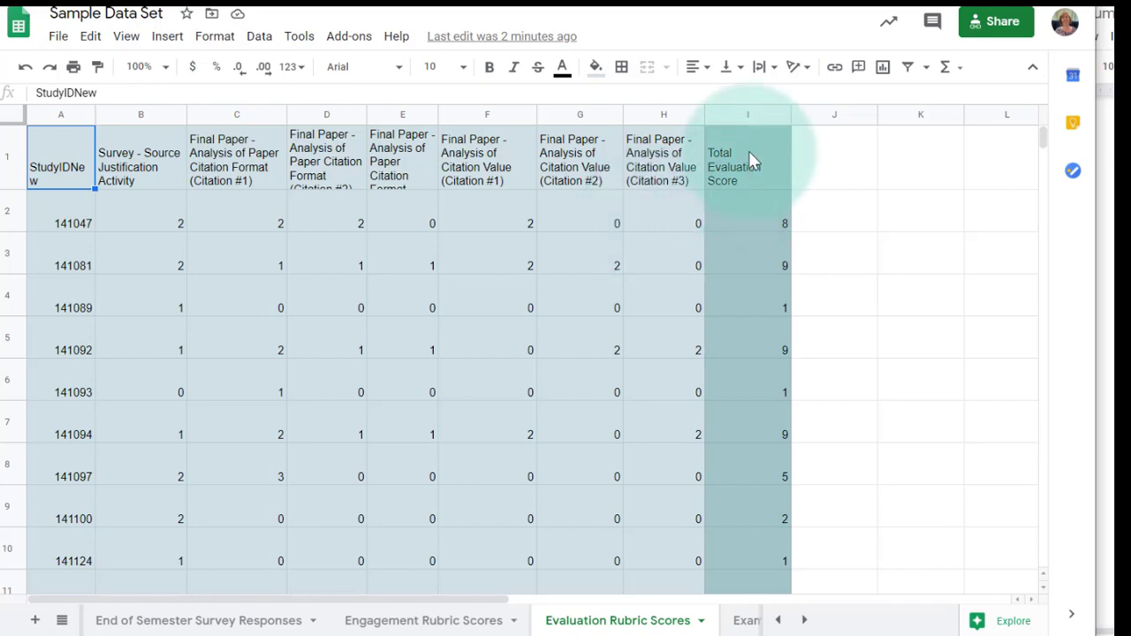
left_click(742, 221)
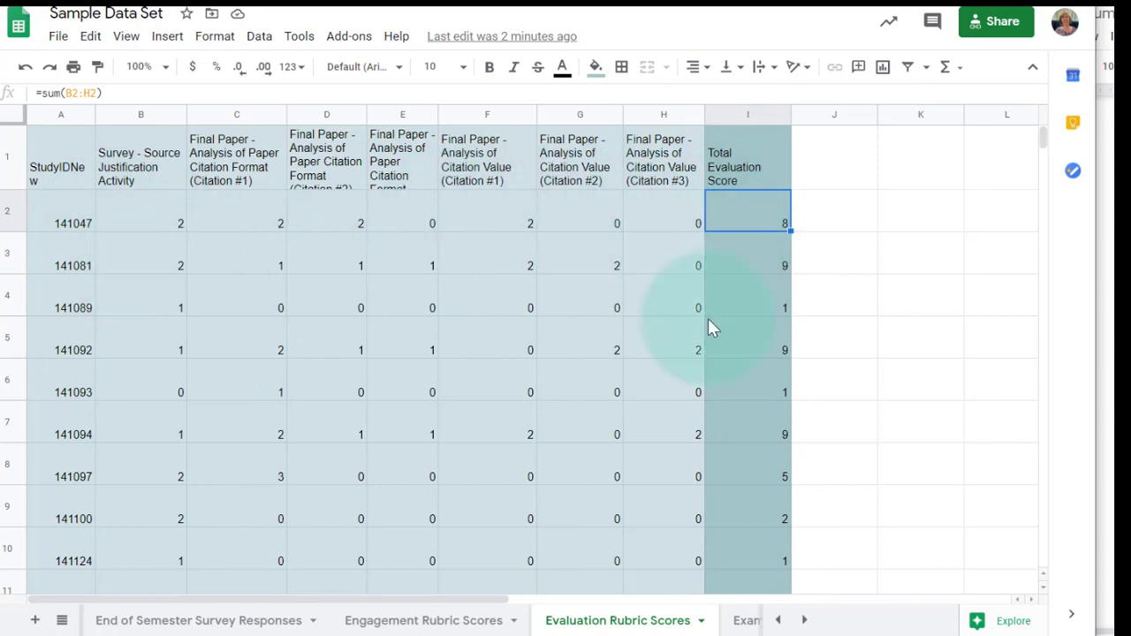
left_click(745, 621)
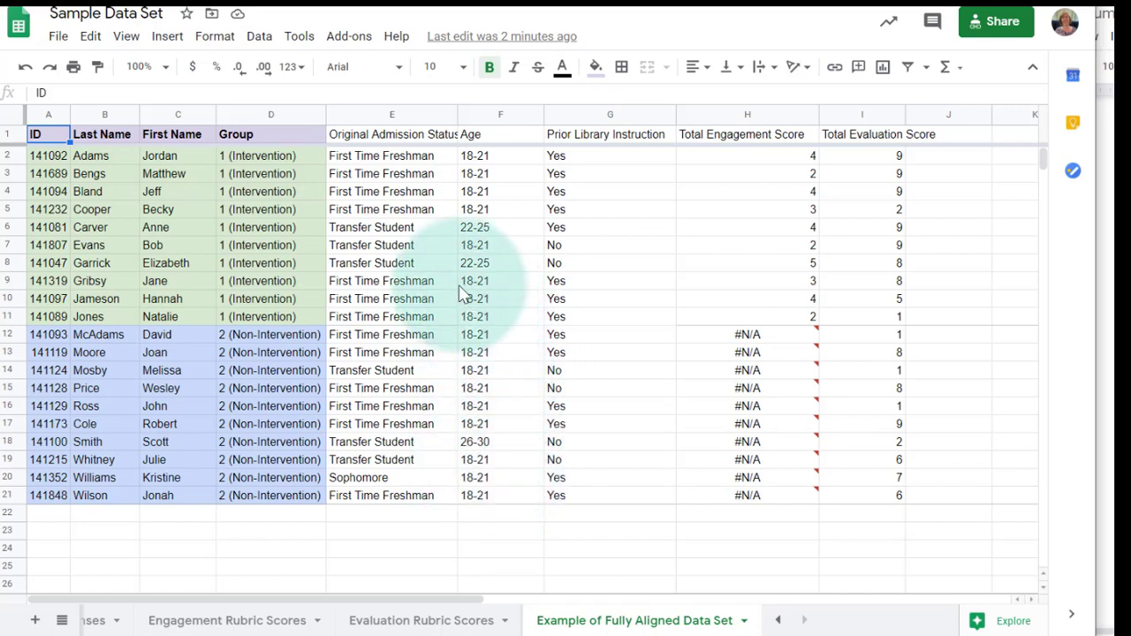
Step: List all the sheets in the workbook and switch to the Master sheet
left_click(62, 622)
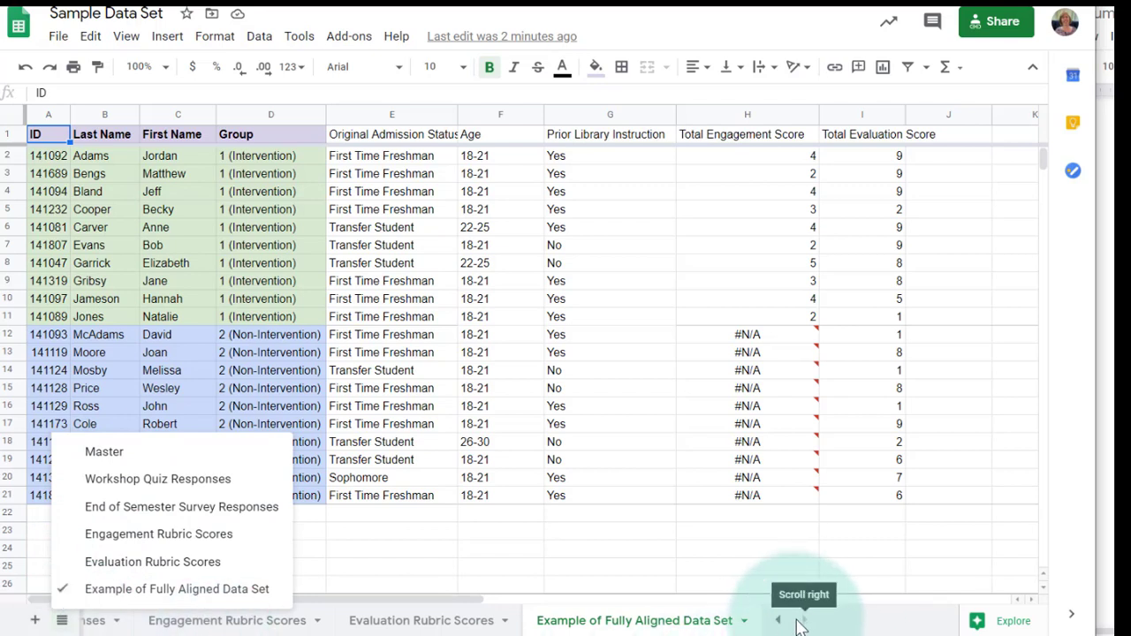
left_click(62, 623)
left_click(62, 624)
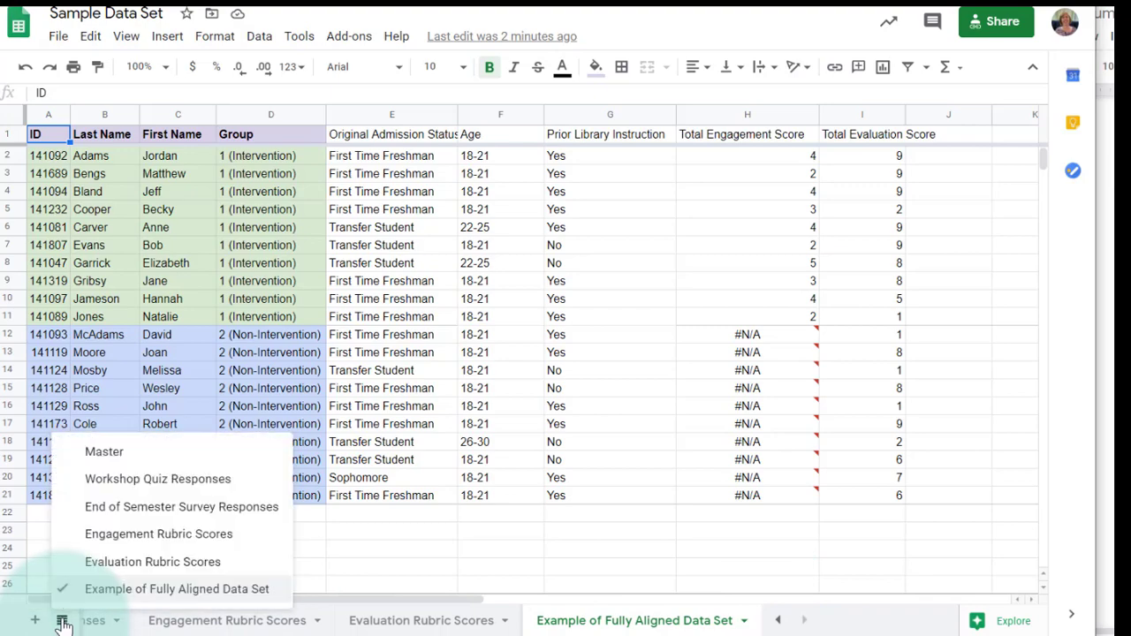
left_click(118, 459)
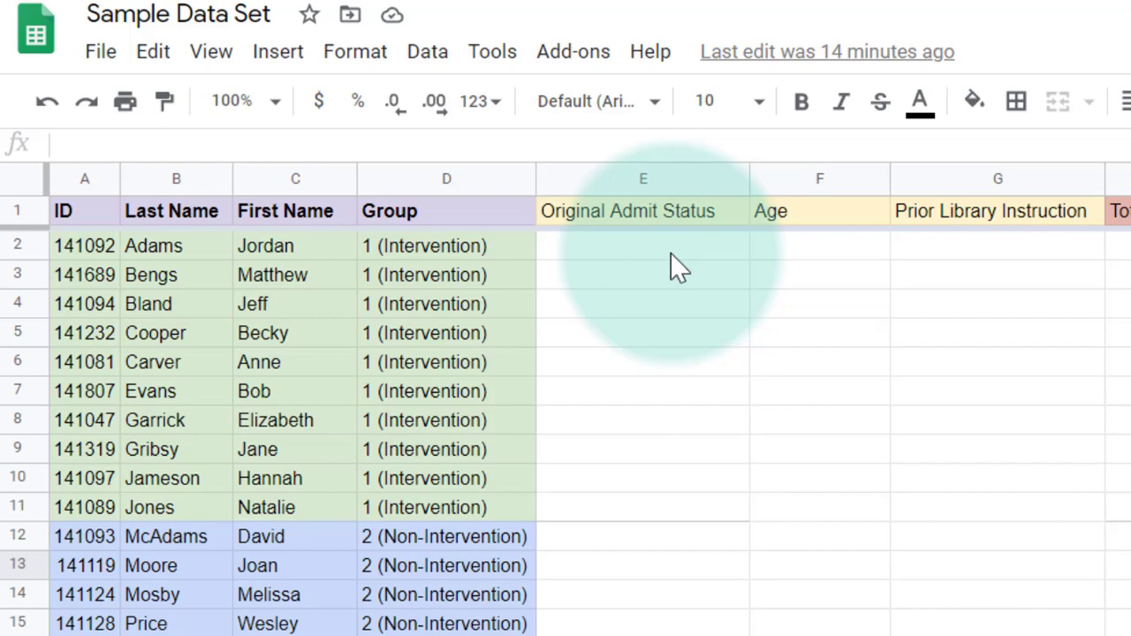
Step: Start a VLOOKUP formula in E2 under Original Admit Status, using the ID in A2 as the search key
left_click(671, 265)
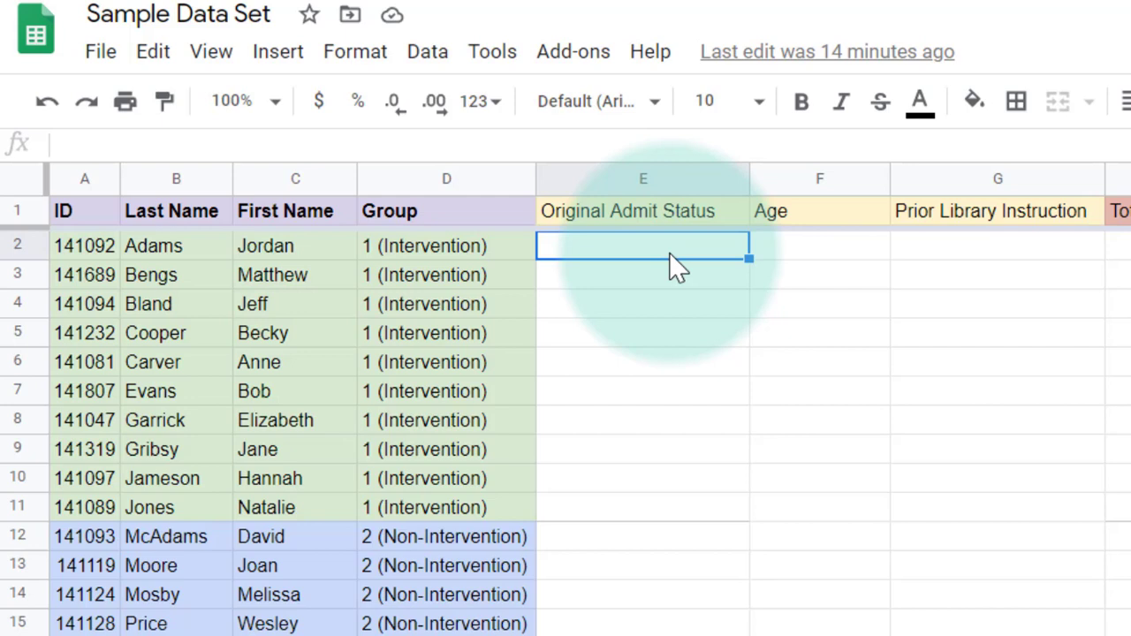
type("=")
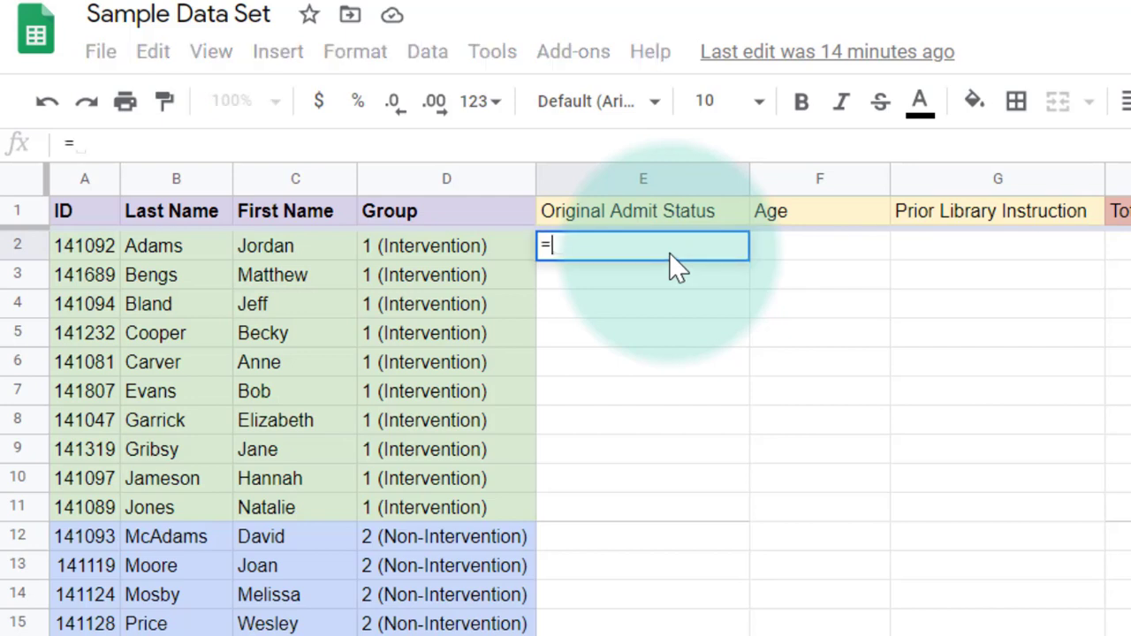
type("vlo")
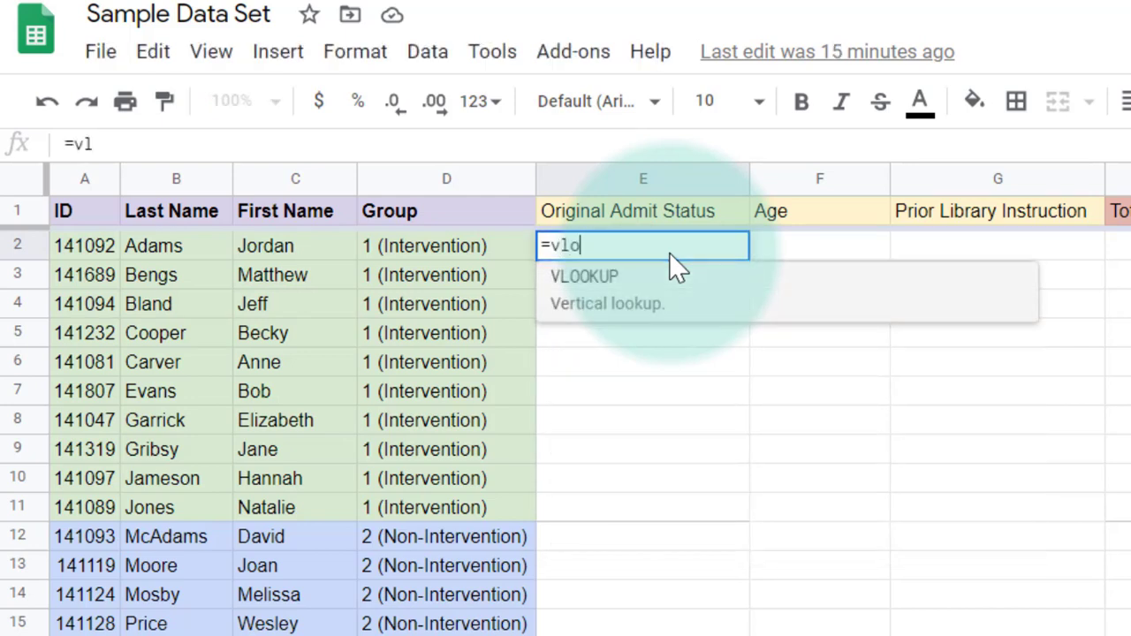
type("okup")
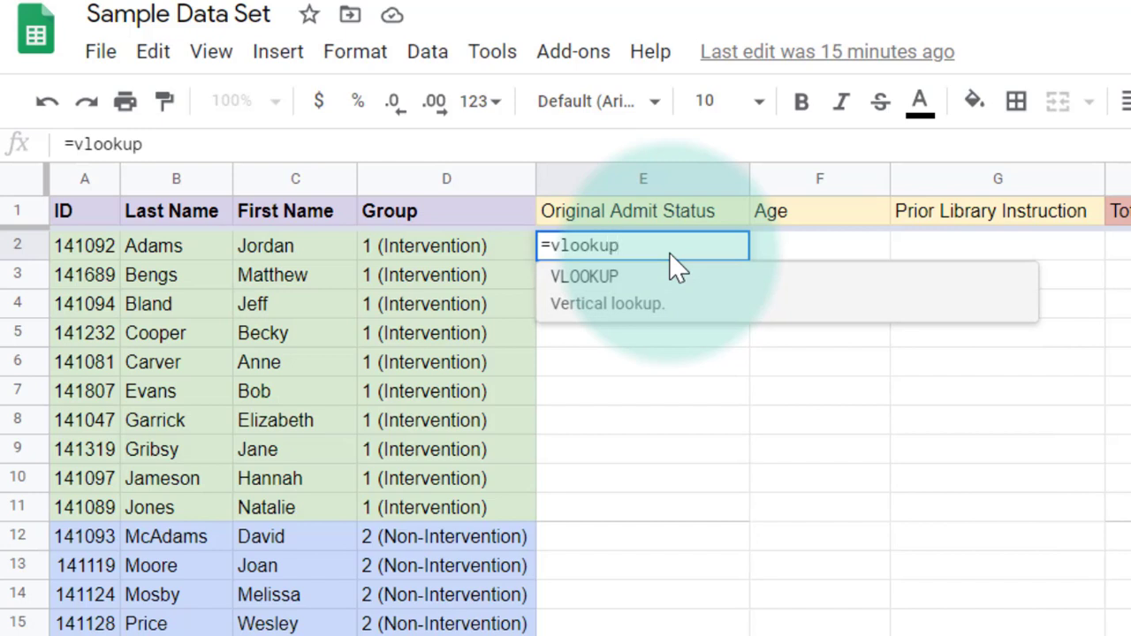
type("(")
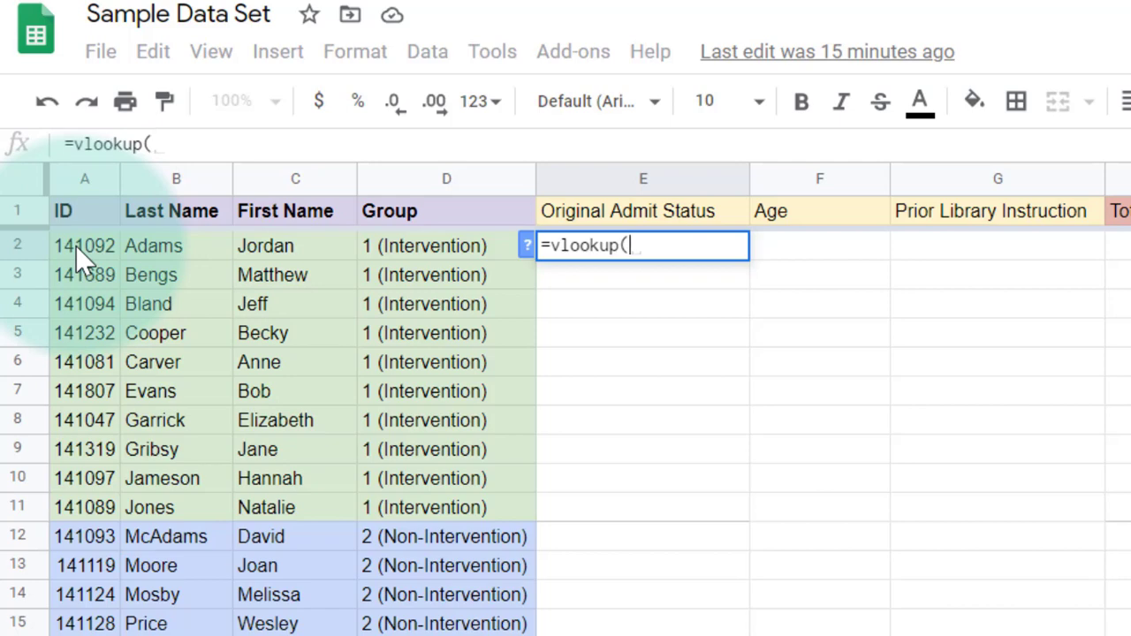
left_click(76, 246)
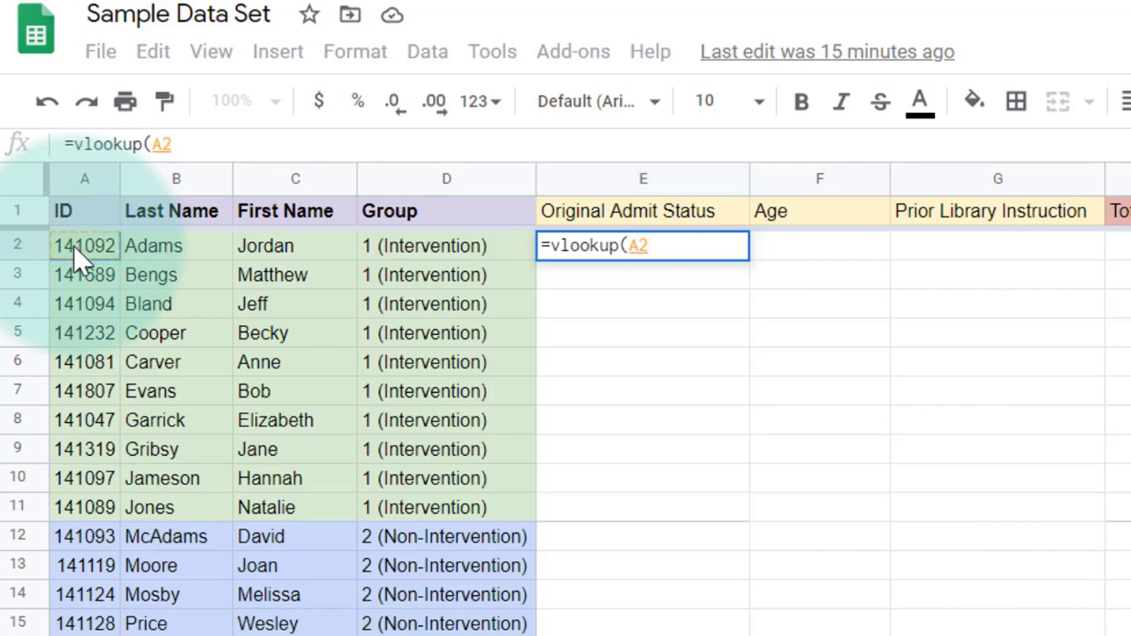
type(",")
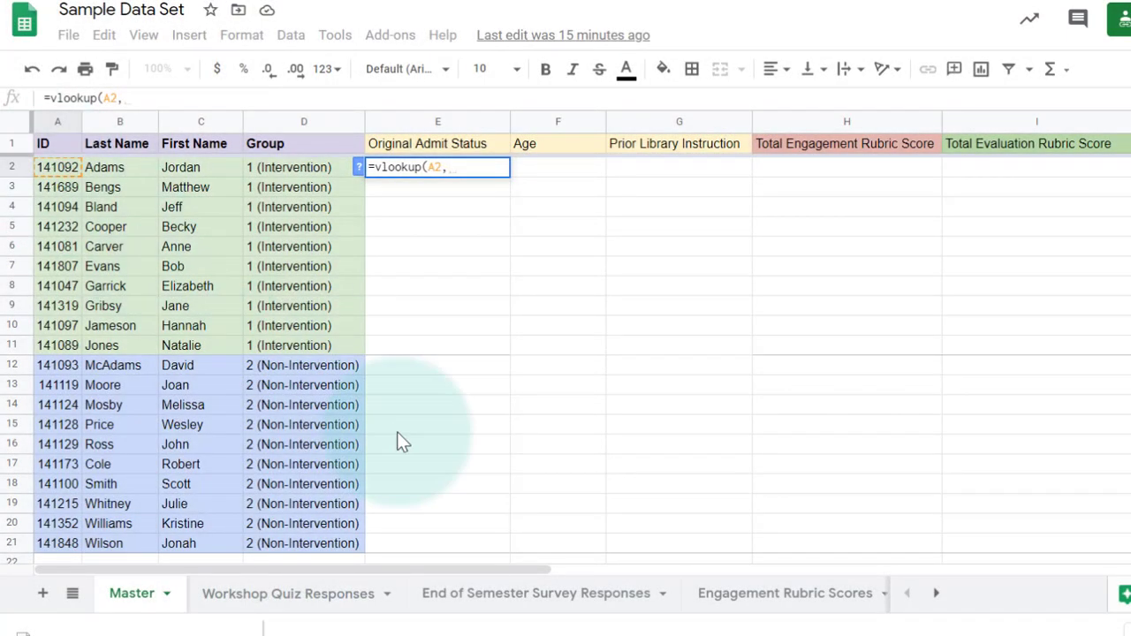
Step: Complete the E2 lookup with columns A:G of End of Semester Survey Responses, index 5 and false, and fill it down through row 21
left_click(473, 603)
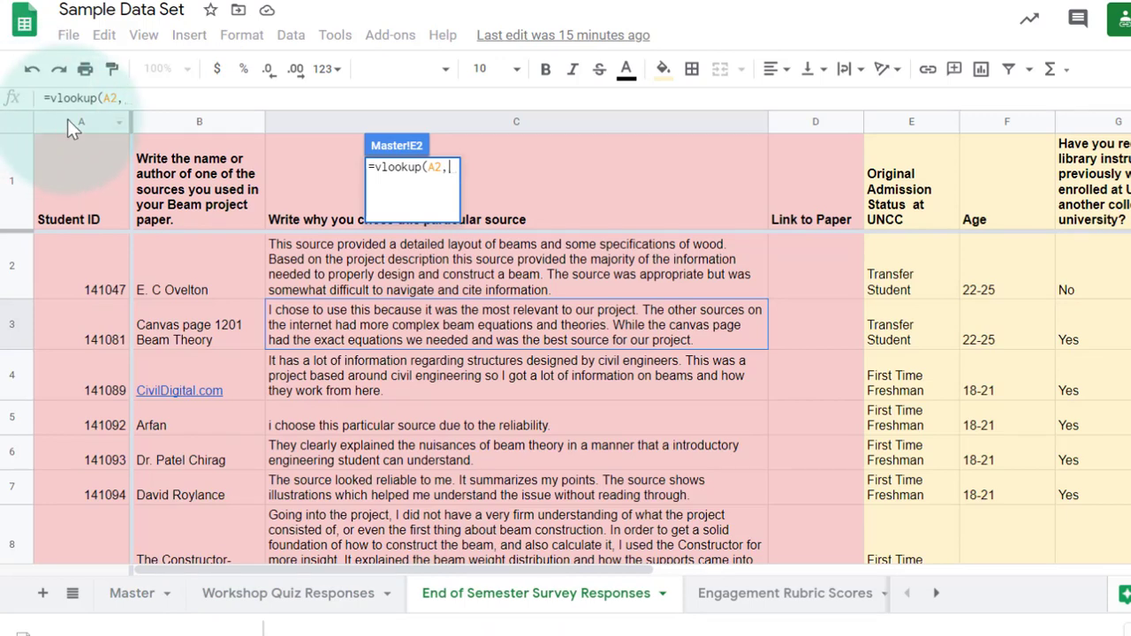
left_click_drag(75, 127, 1104, 123)
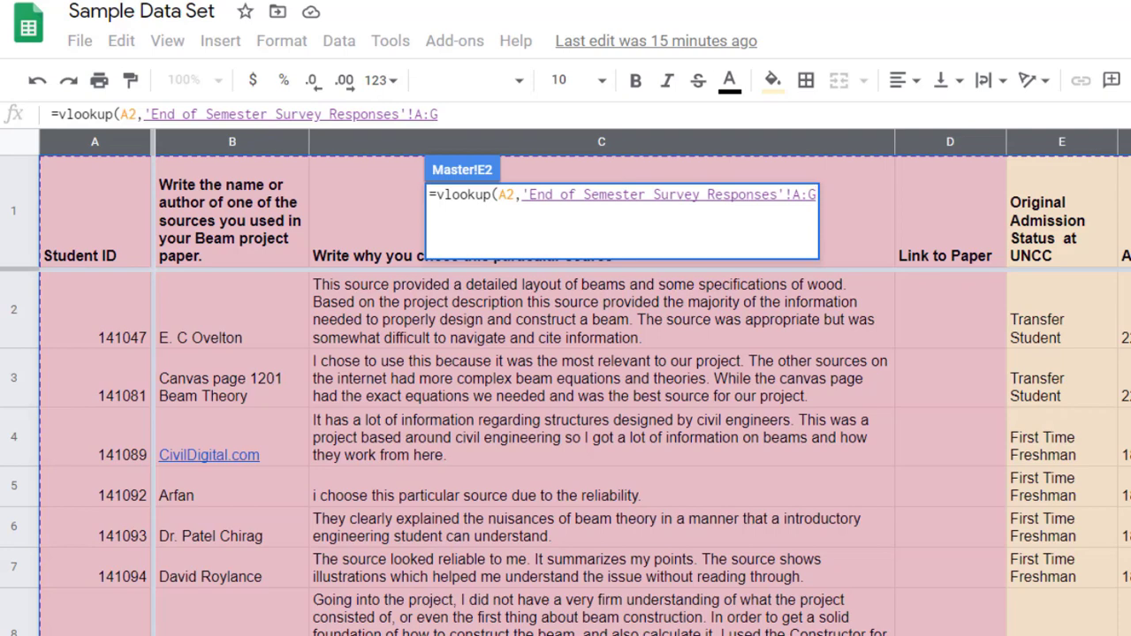
type(",")
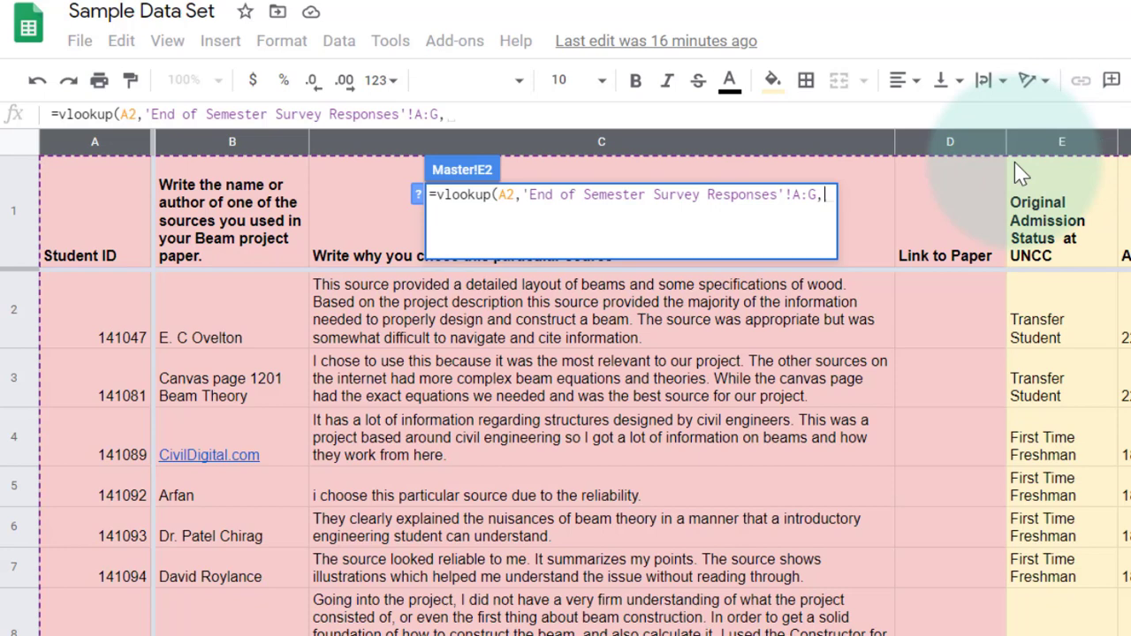
type("5")
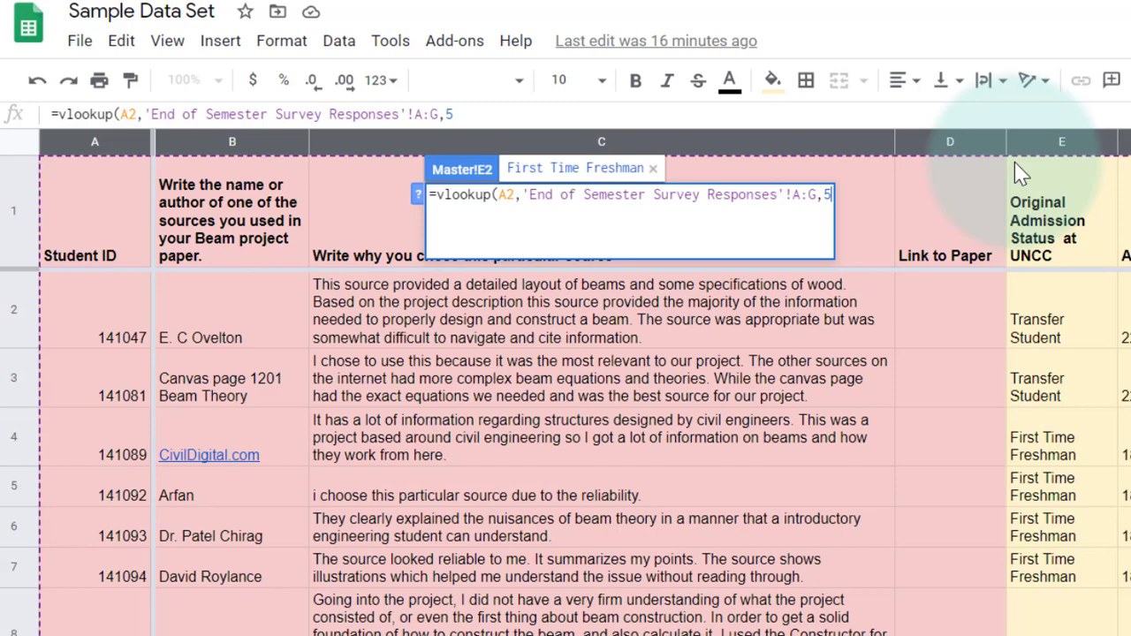
type(",")
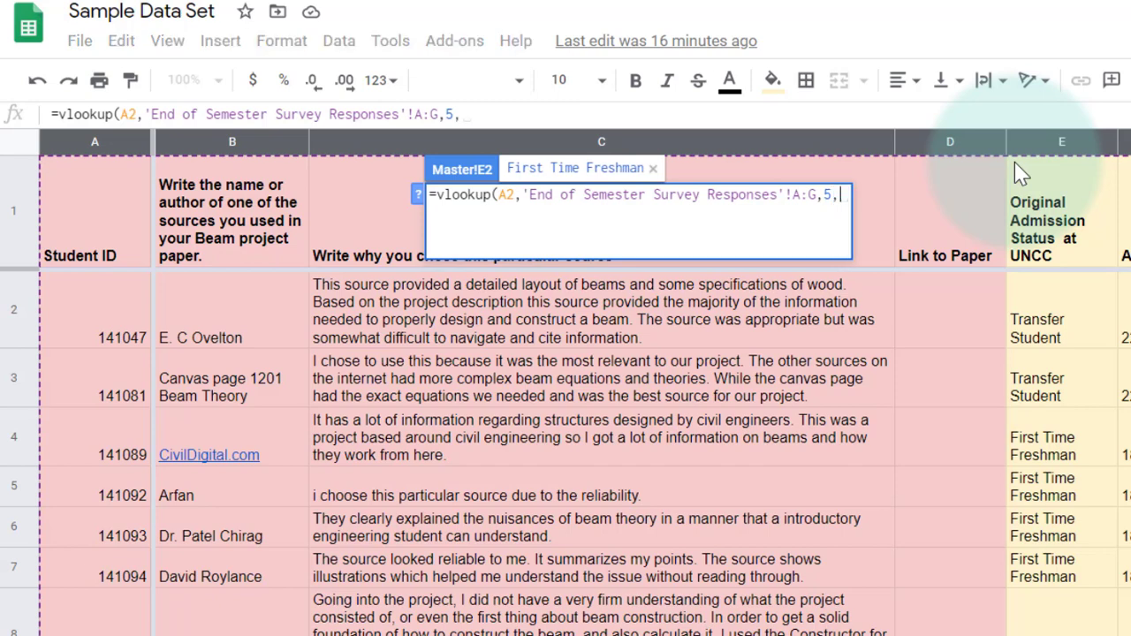
type("false")
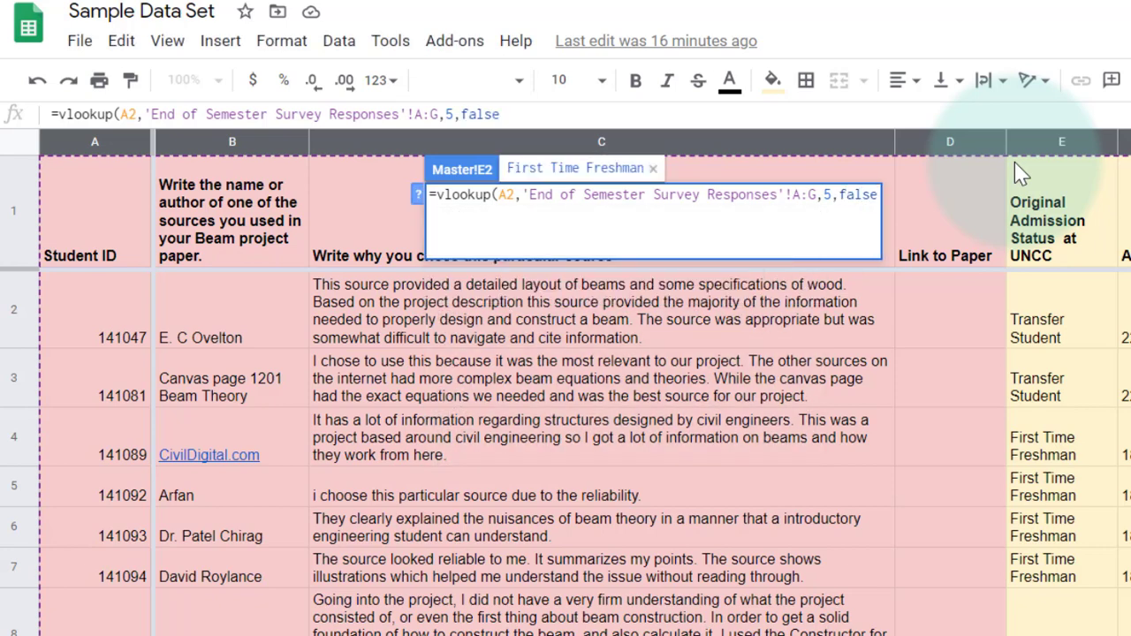
type(")")
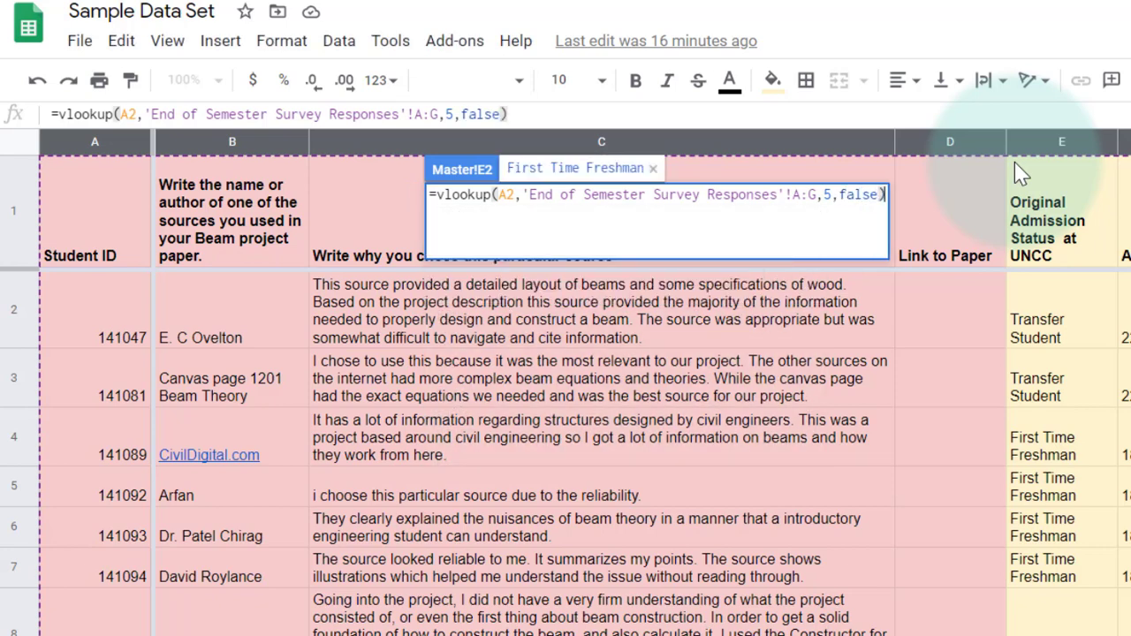
key("Return")
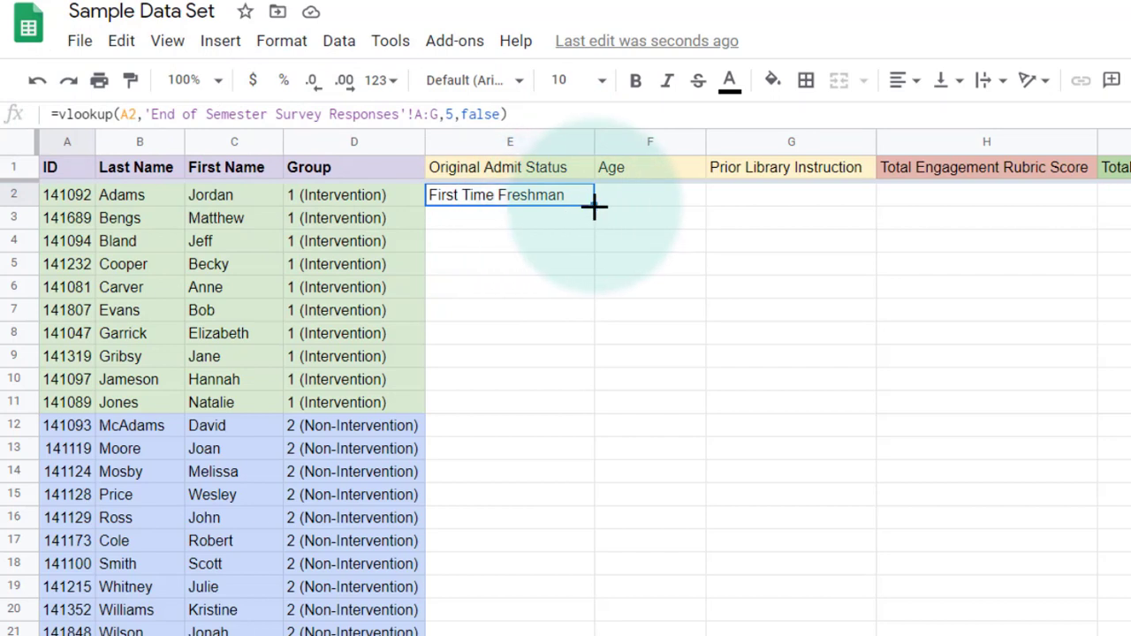
left_click_drag(594, 205, 542, 629)
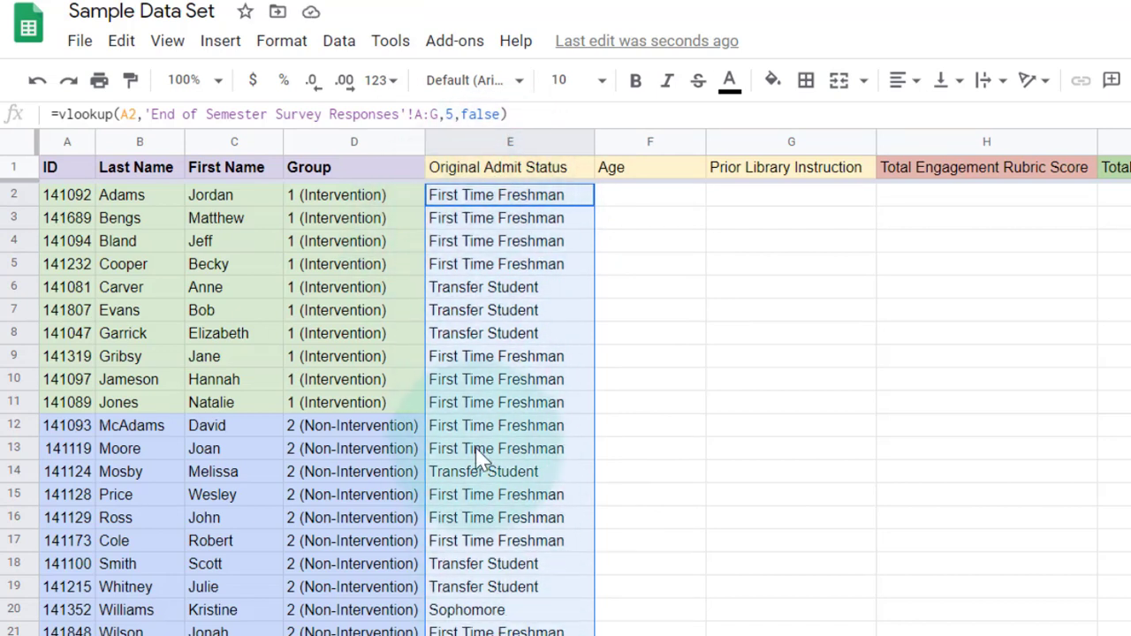
Step: Start a VLOOKUP formula in F2 under Age, using A2 as the search key and columns A:G of End of Semester Survey Responses as the range
left_click(629, 196)
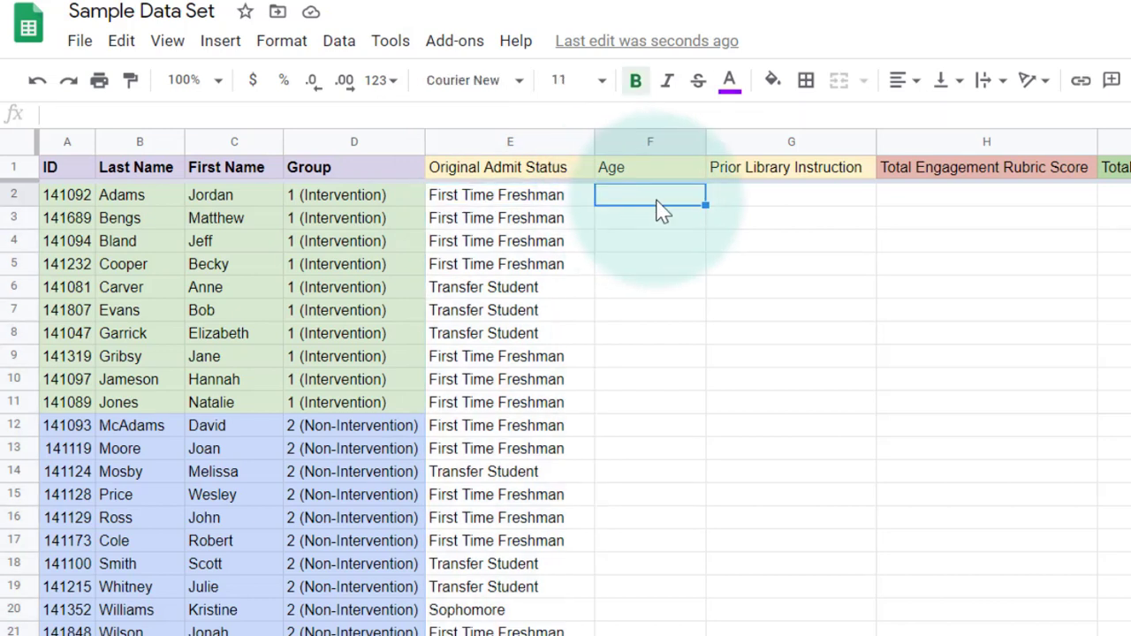
type("=vlookup")
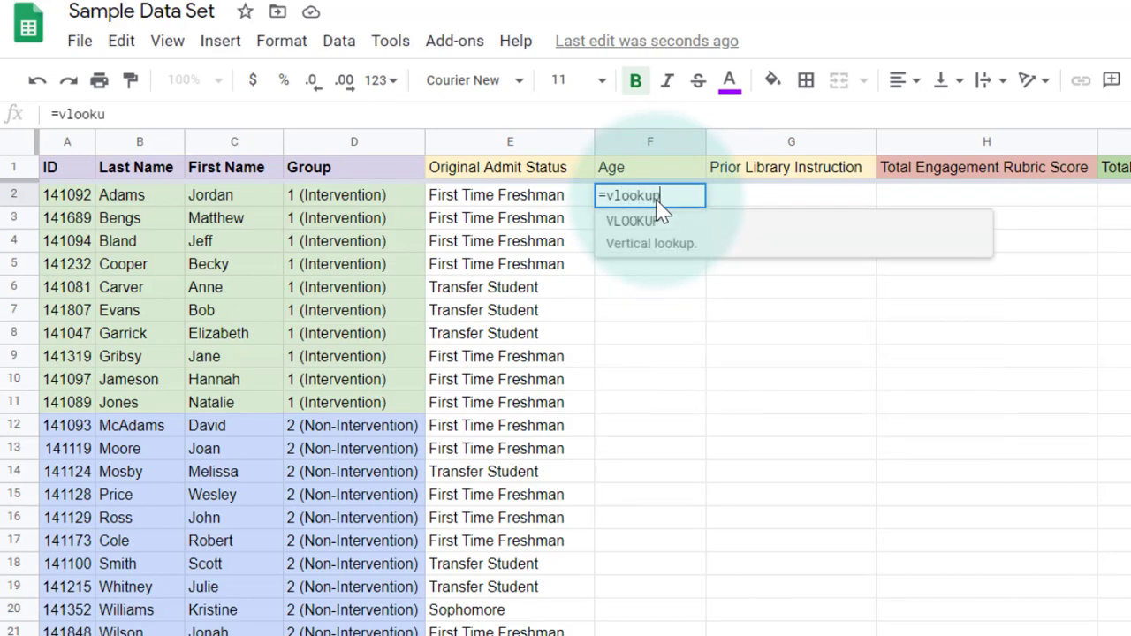
type("(")
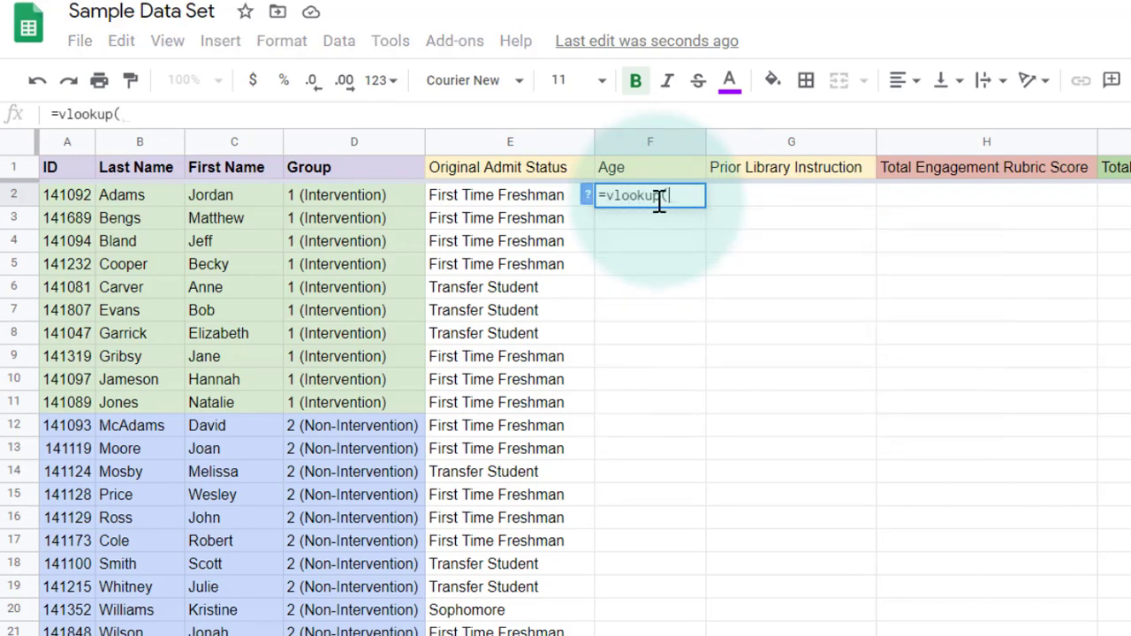
left_click(64, 203)
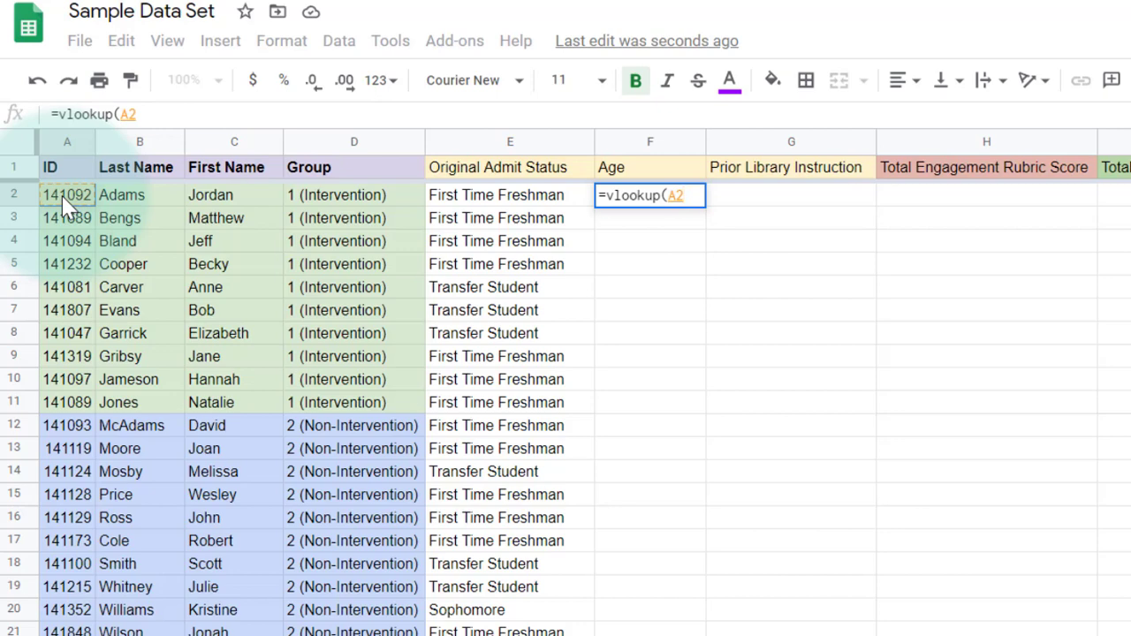
type(",")
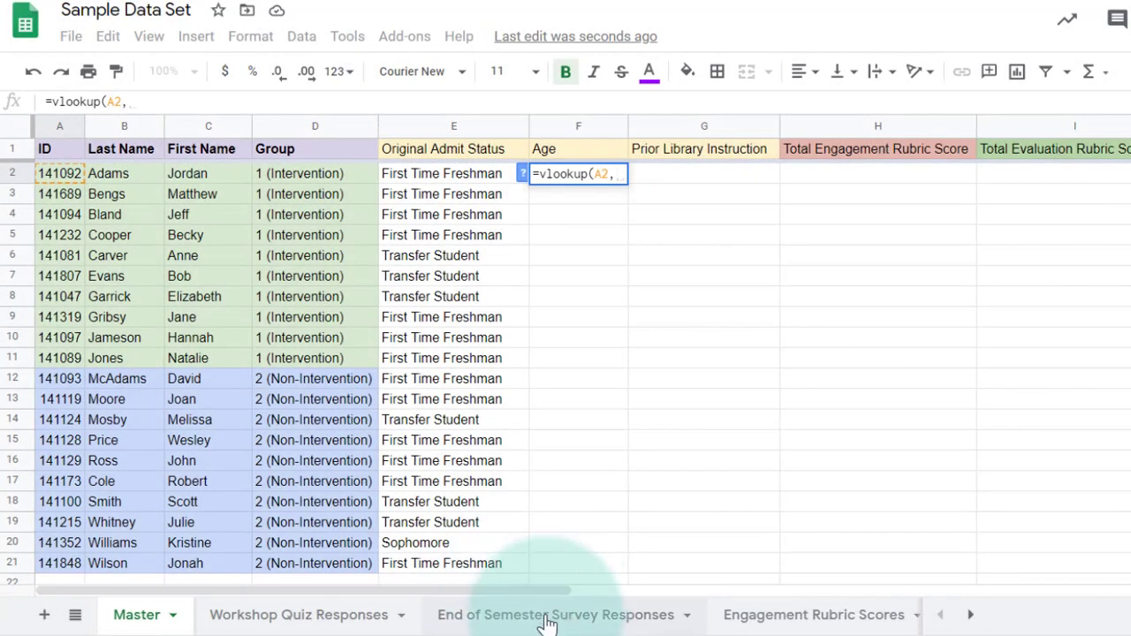
left_click(546, 616)
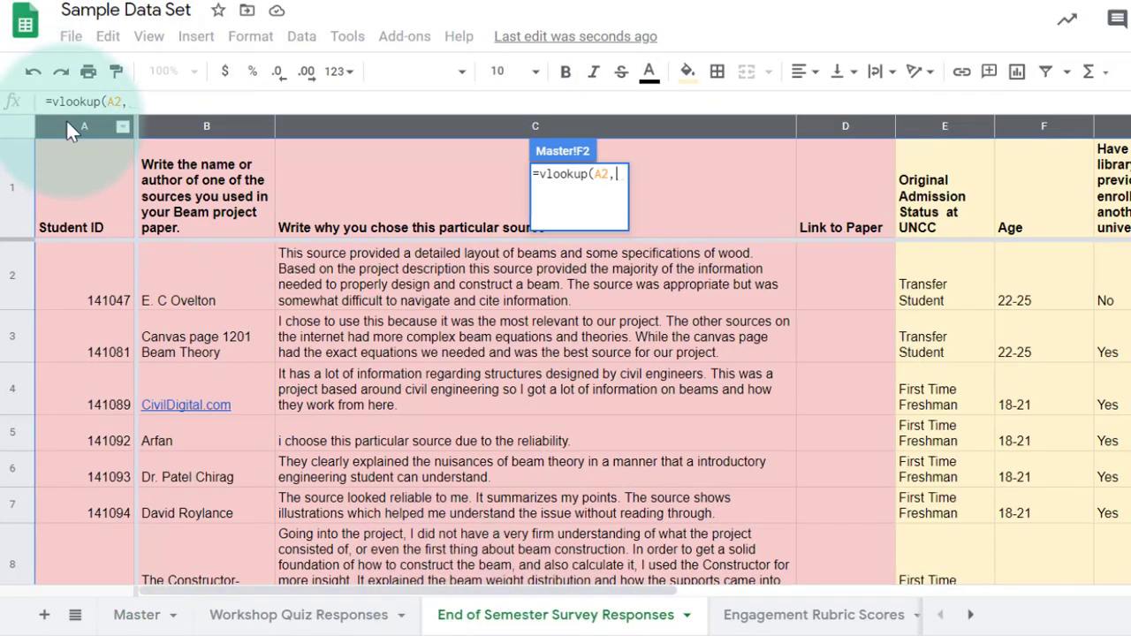
left_click_drag(66, 119, 1118, 127)
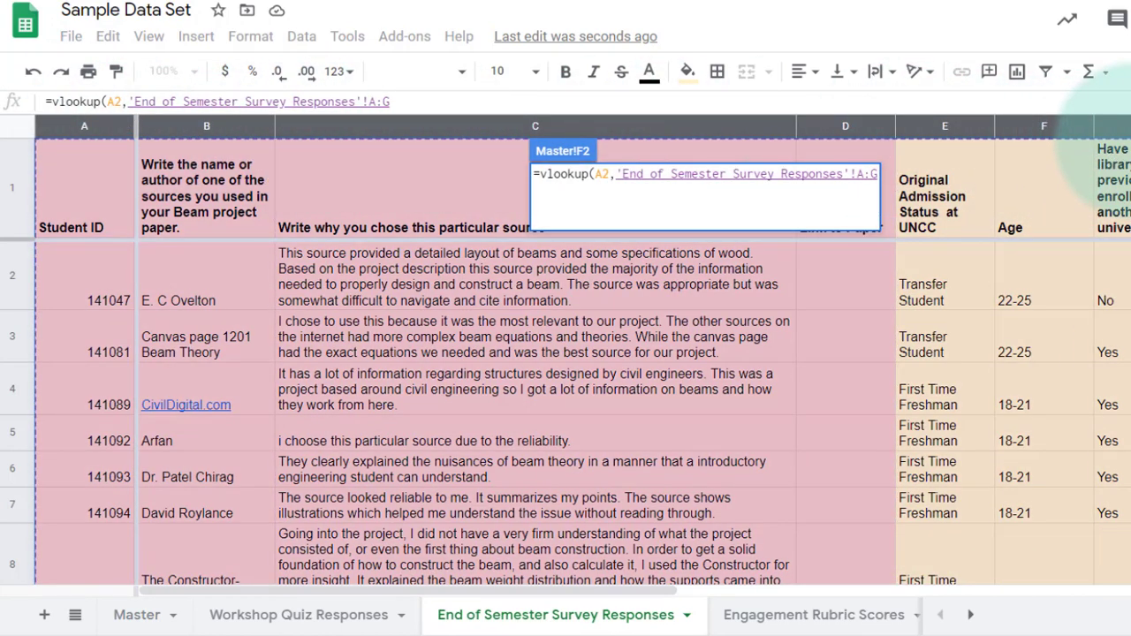
Step: Complete the F2 lookup with index 6 and false, and fill it down the Age column through row 21
type(",")
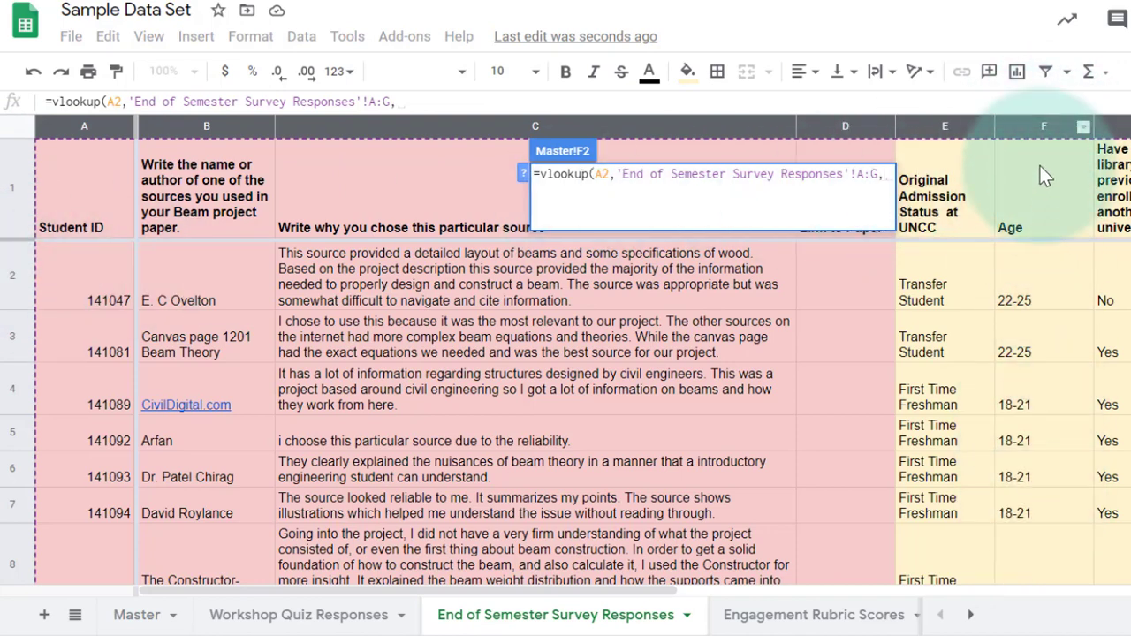
type("6")
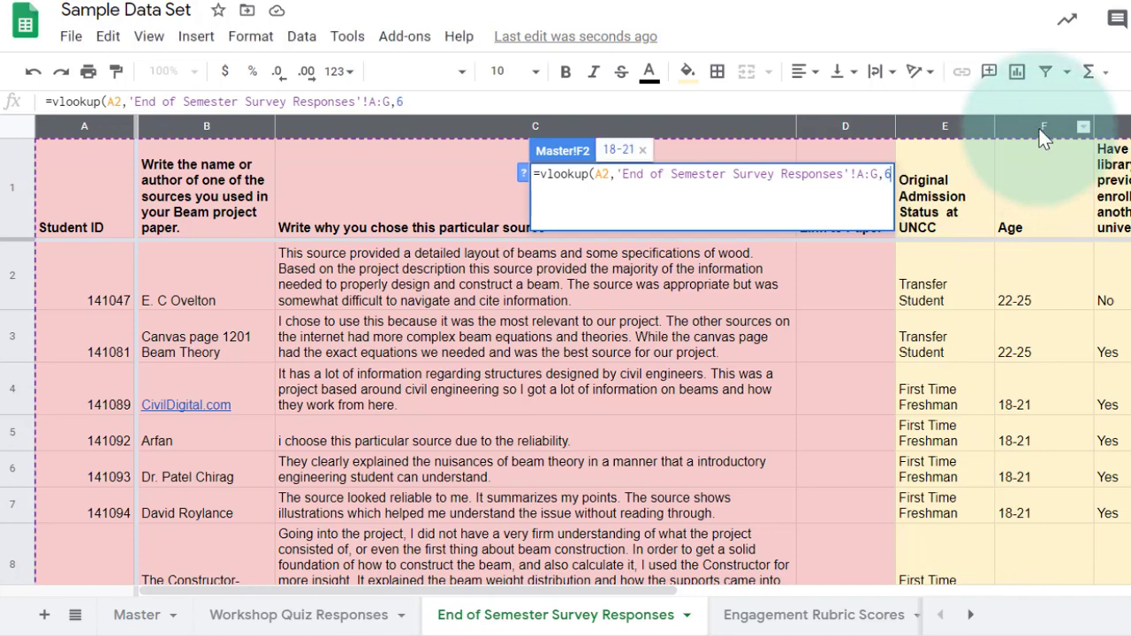
type(",false")
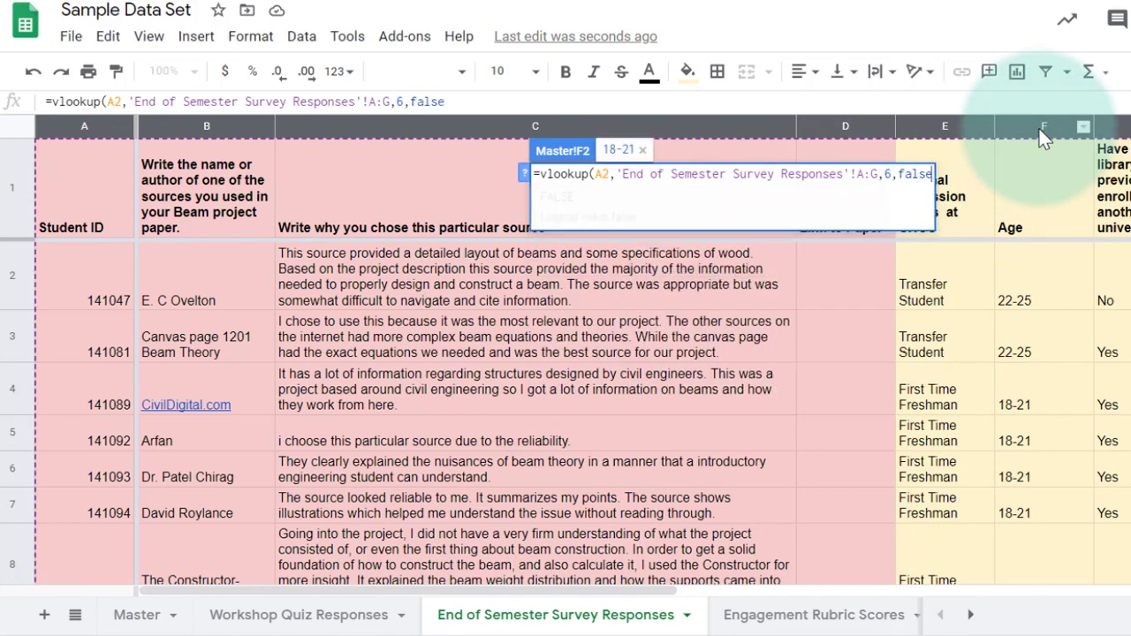
type(")")
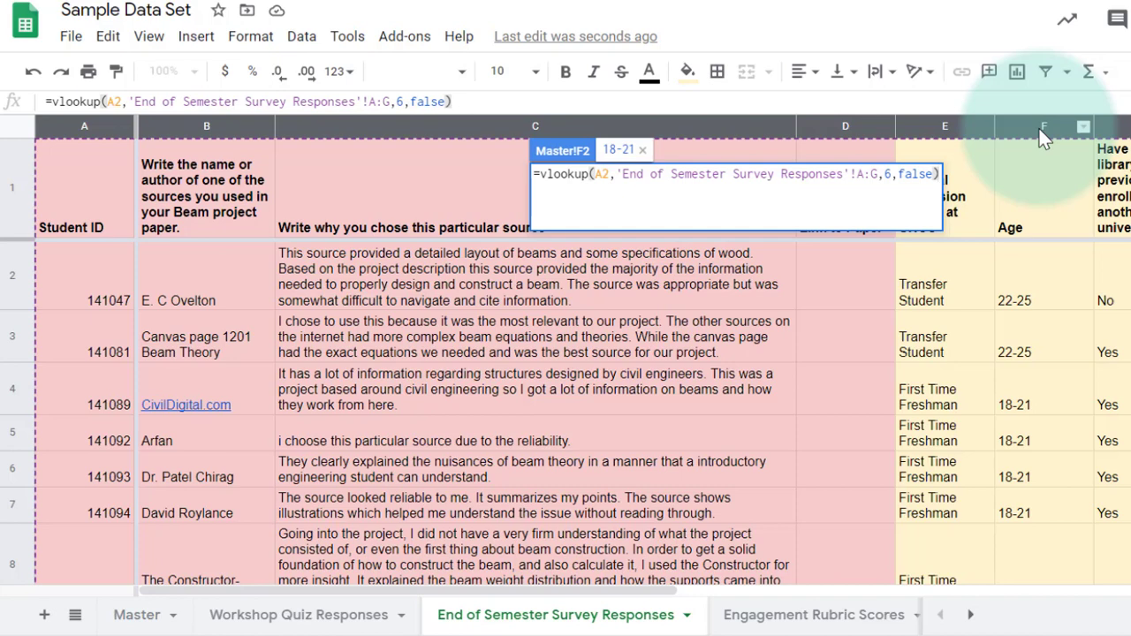
key("Return")
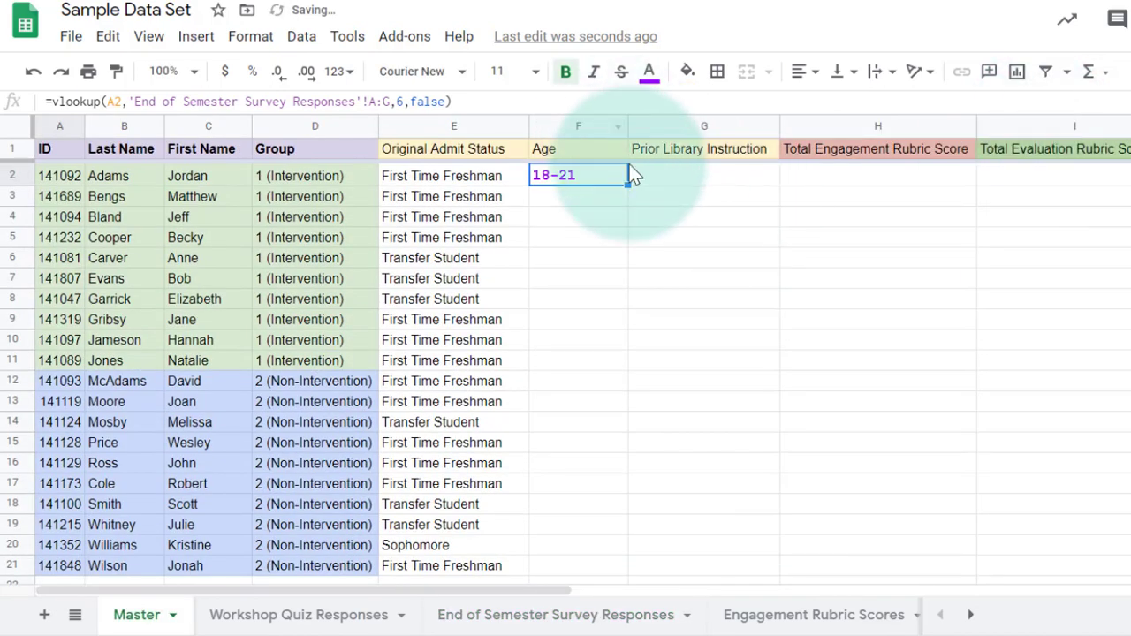
left_click_drag(627, 184, 615, 574)
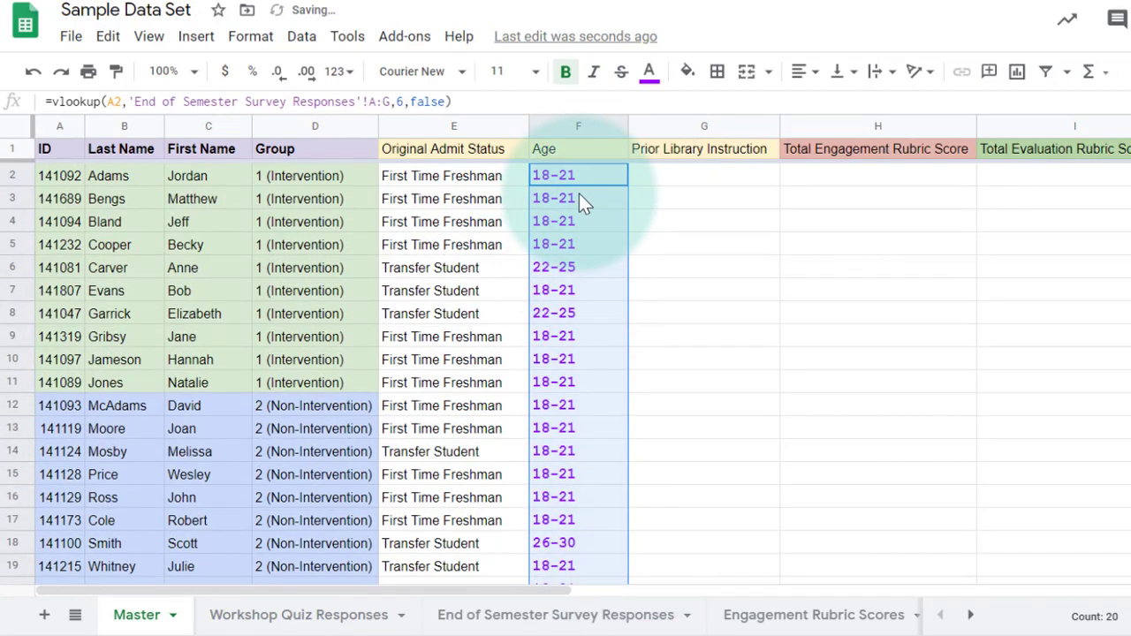
Step: Set the text color of the whole Age column to black and remove its bold formatting
left_click(575, 125)
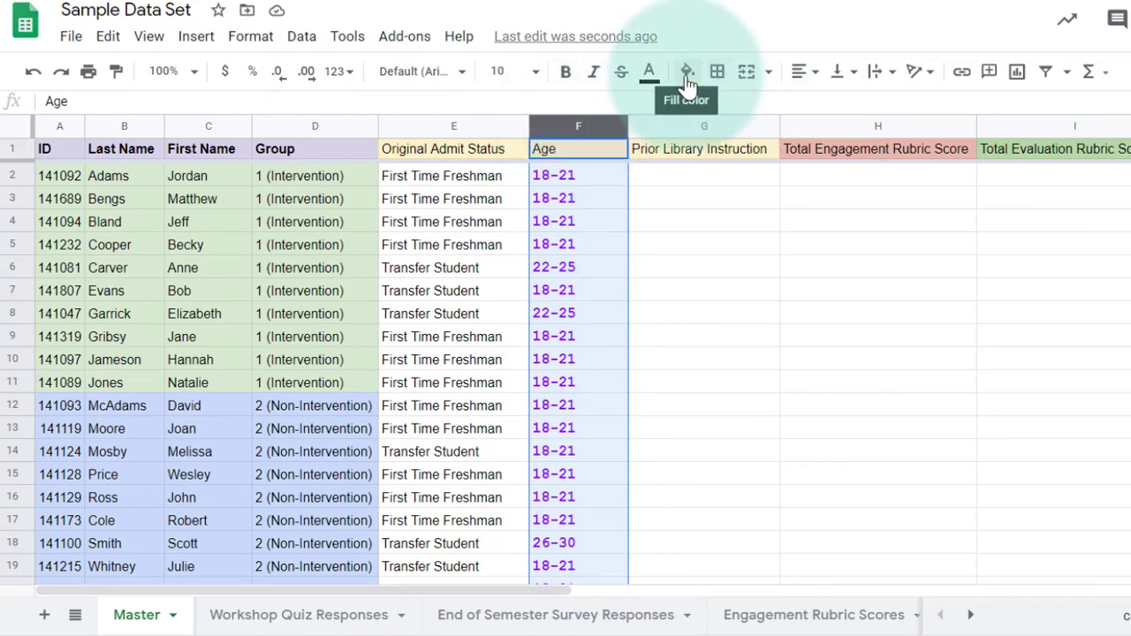
left_click(648, 74)
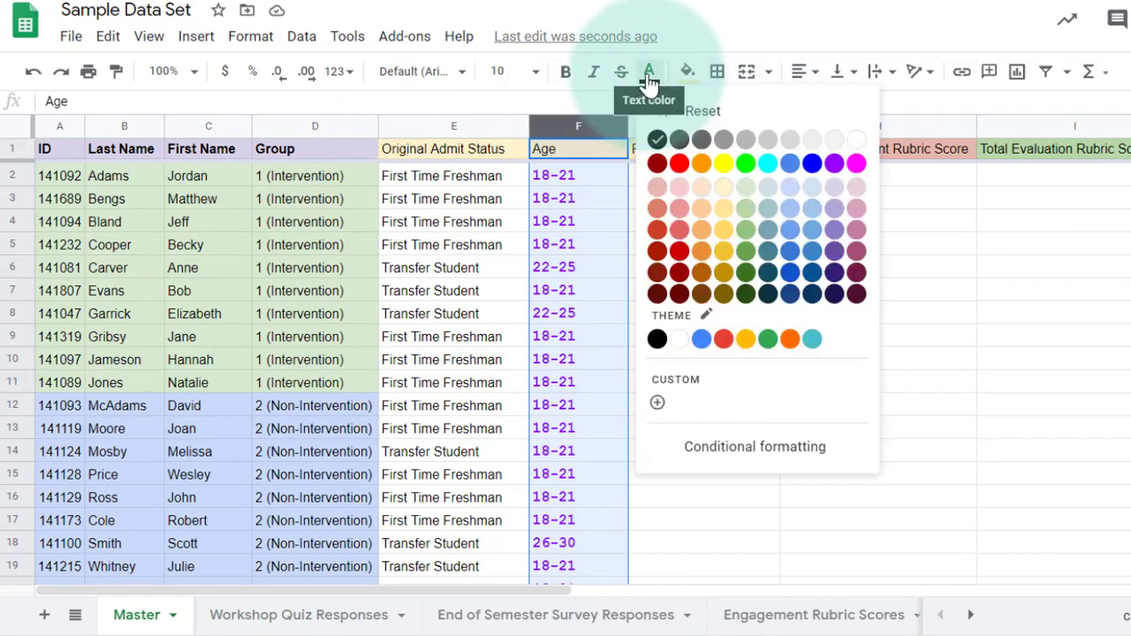
left_click(654, 138)
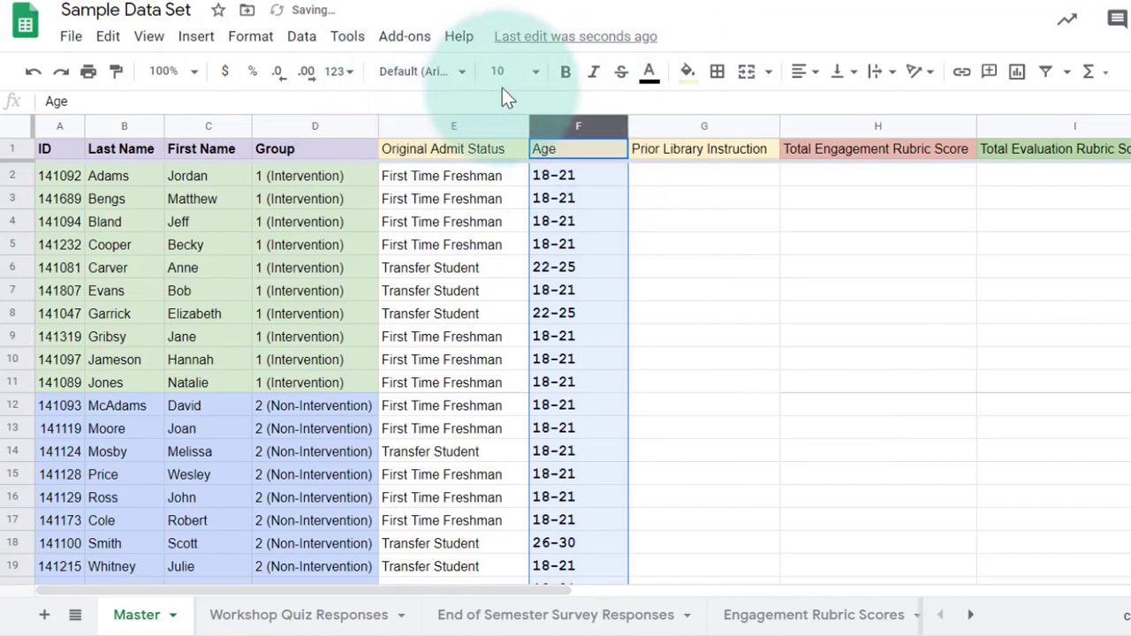
left_click(572, 72)
Step: Start a VLOOKUP formula in G2 under Prior Library Instruction, using A2 as the search key and columns A:G of End of Semester Survey Responses
left_click(649, 173)
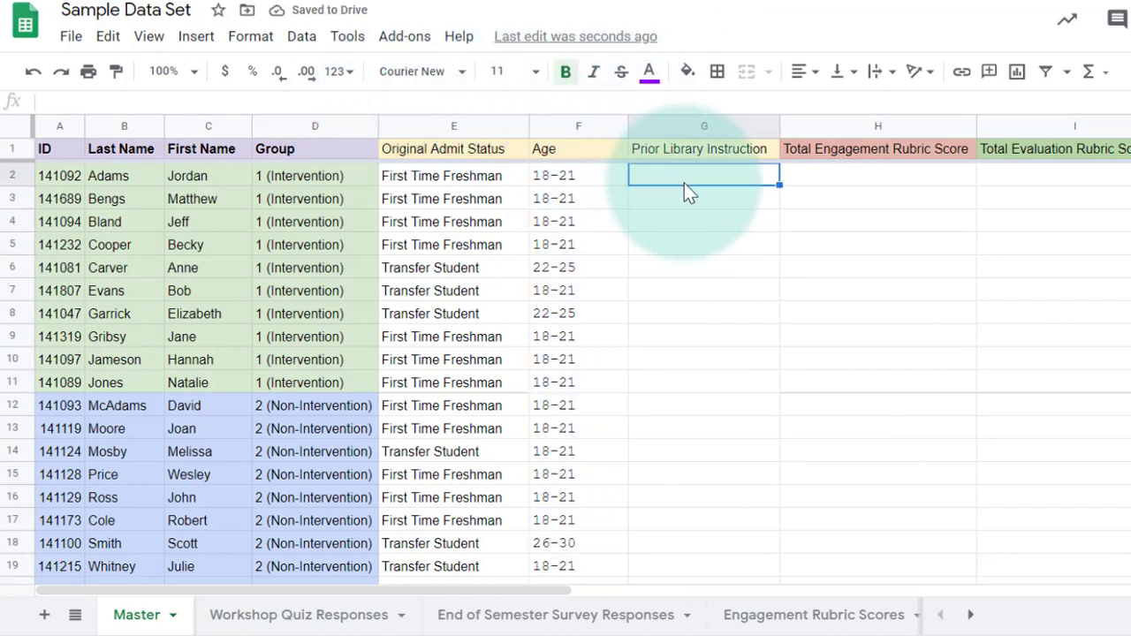
type("=v")
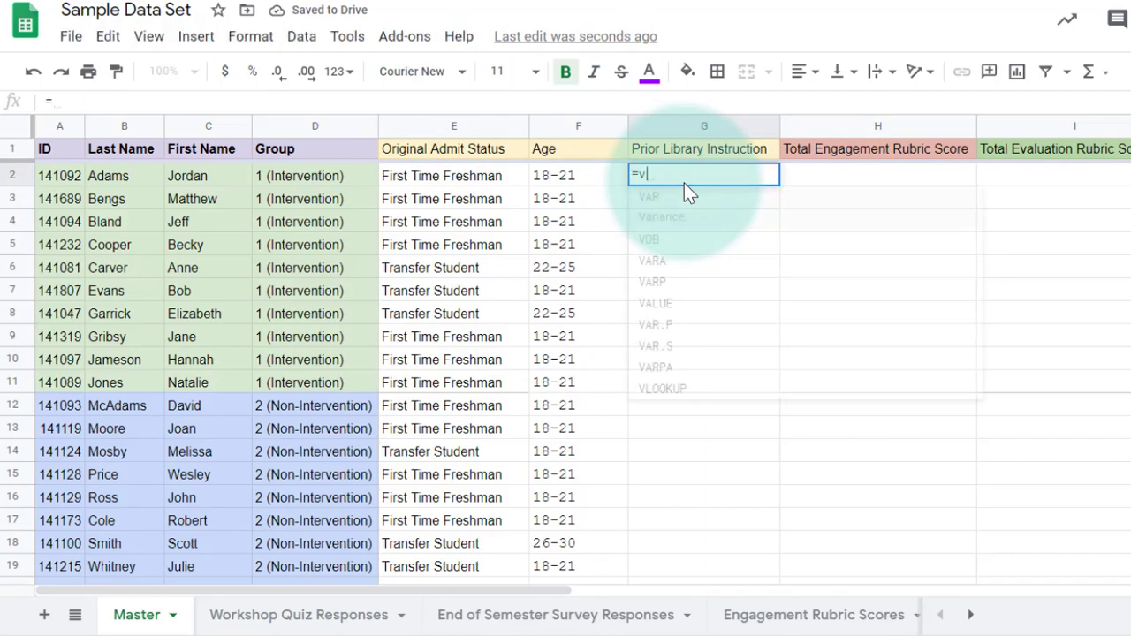
type("loo")
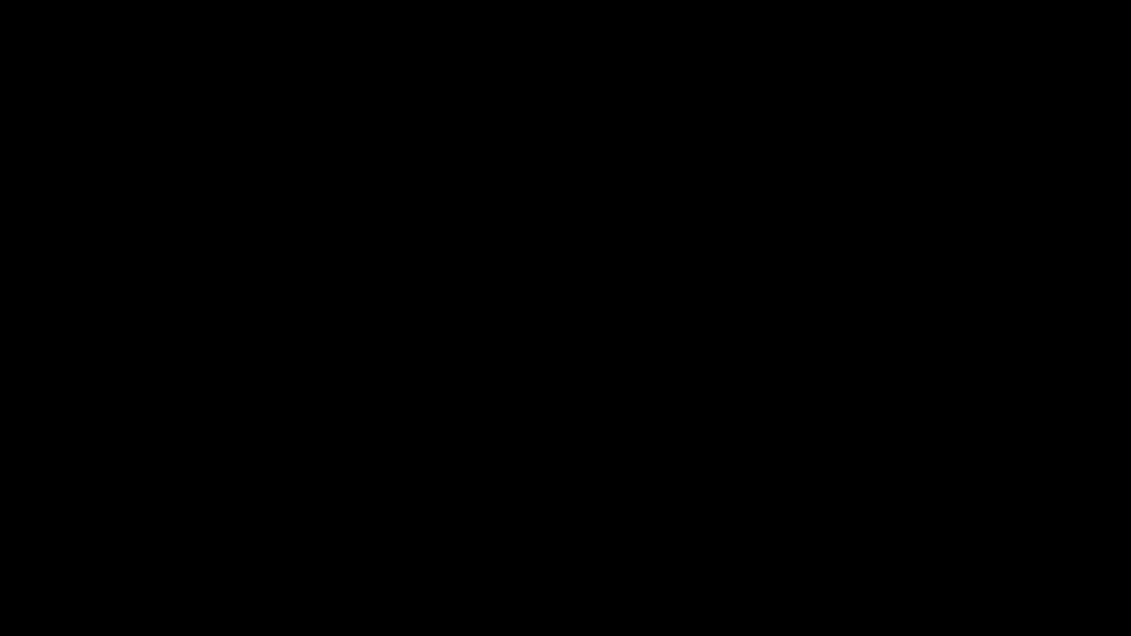
type("kup(")
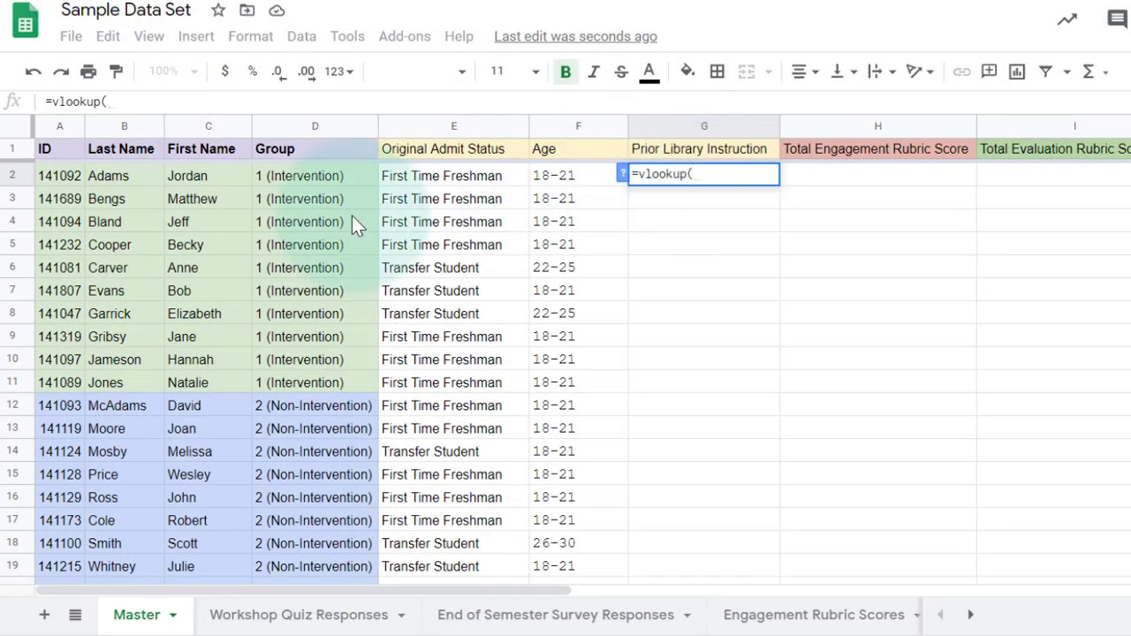
left_click(61, 176)
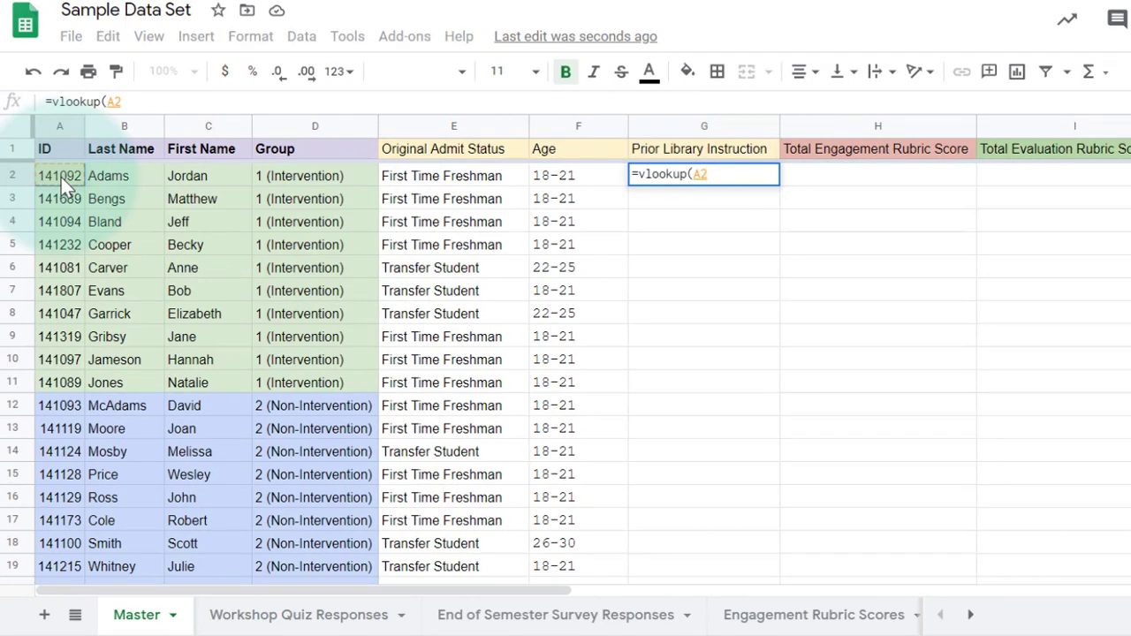
type(",")
left_click(475, 618)
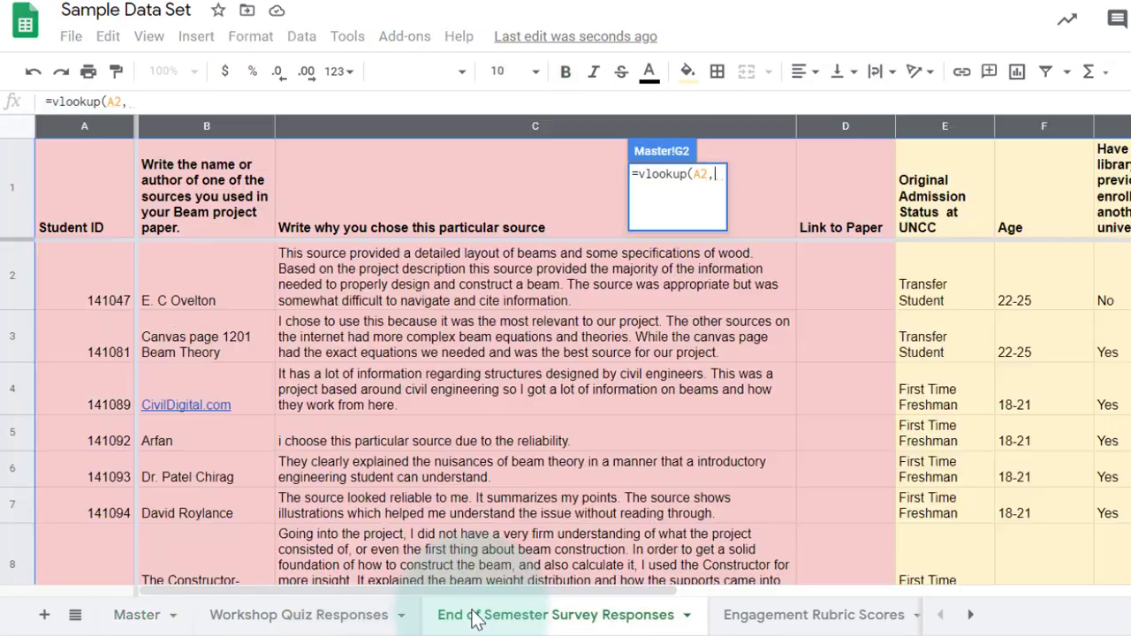
left_click_drag(82, 126, 1109, 126)
Step: Complete the G2 lookup with index 7 and false, and fill it down the Prior Library Instruction column through row 19
type(",")
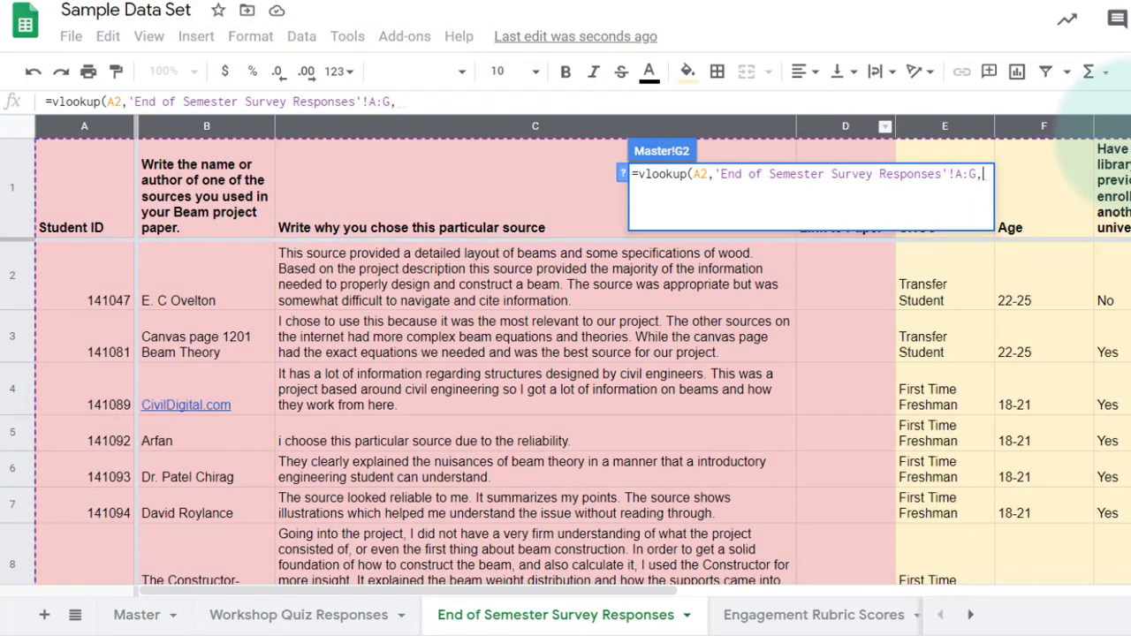
type("7,false)")
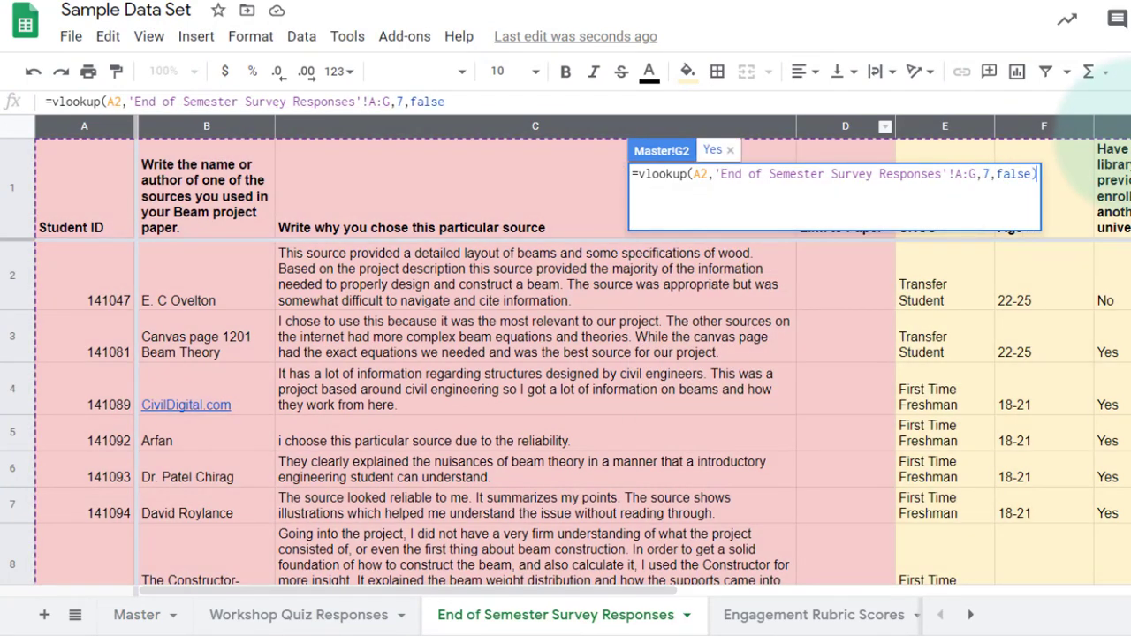
key("Return")
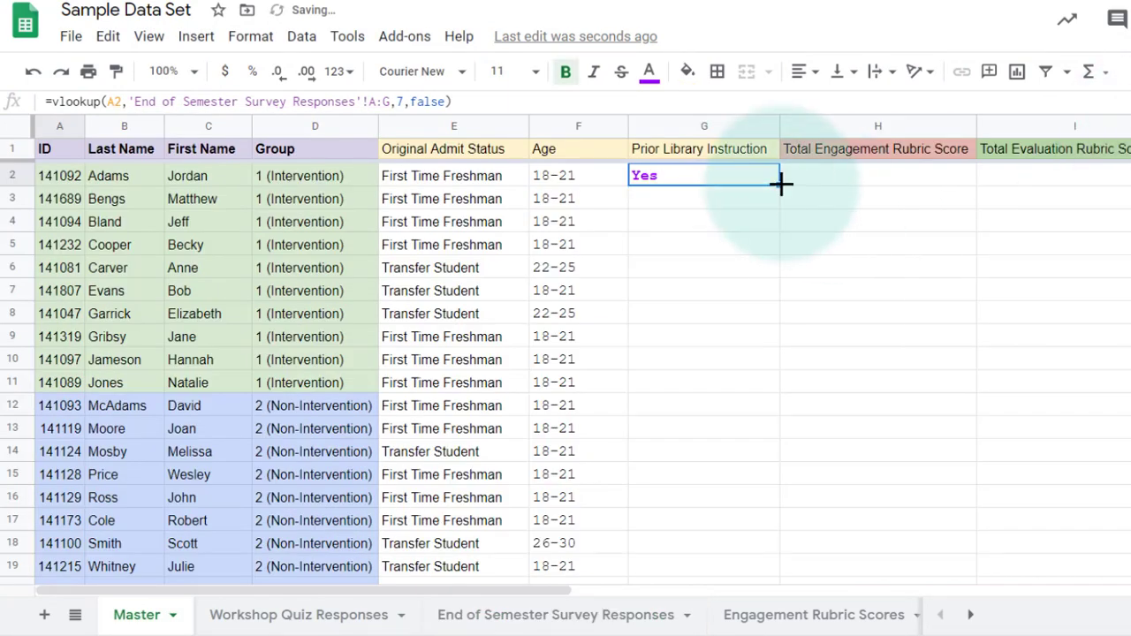
left_click_drag(780, 183, 740, 567)
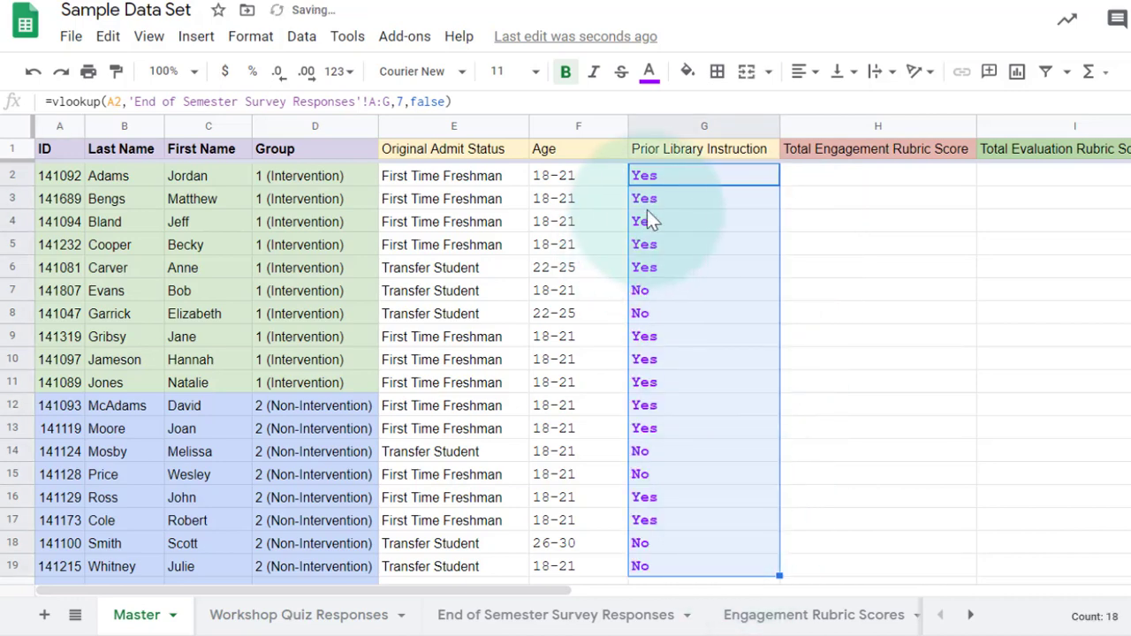
Step: Set the text color of the Prior Library Instruction results in G2:G19 to black and remove their bold formatting
left_click(649, 72)
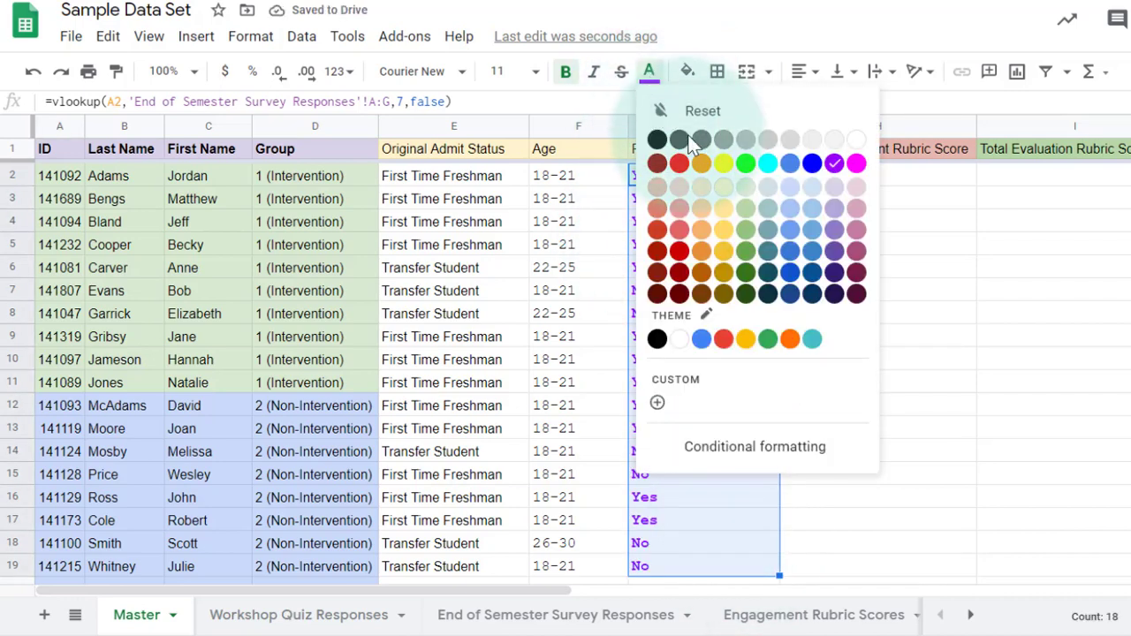
left_click(656, 140)
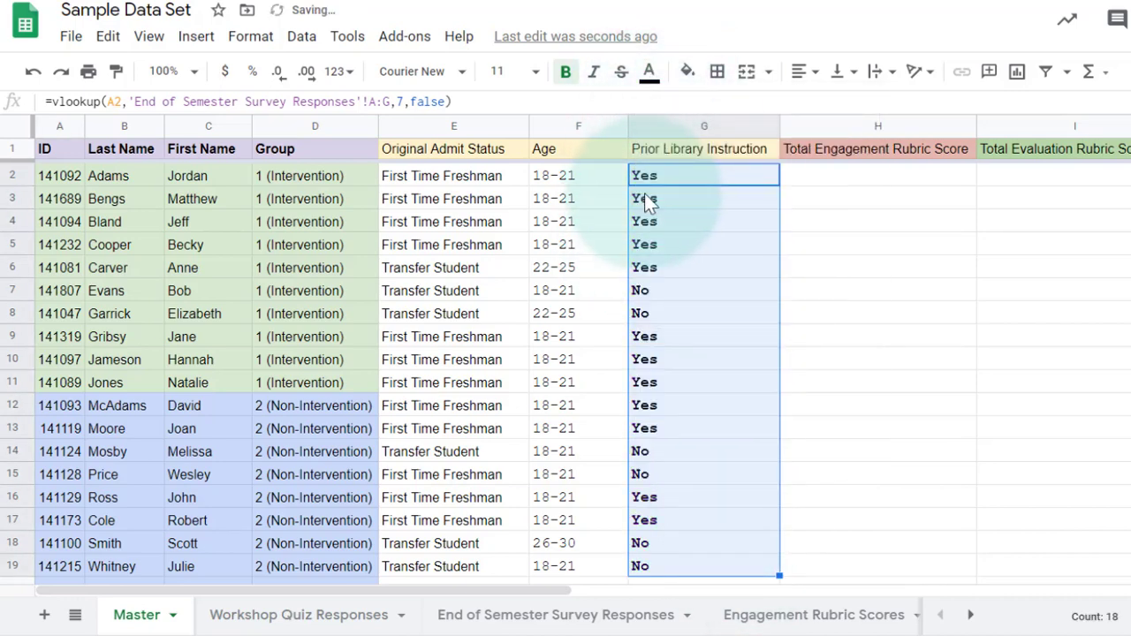
left_click(570, 72)
left_click(698, 175)
Step: Start a VLOOKUP formula in H2 under Total Engagement Rubric Score, using A2 as the search key and columns A:E of Engagement Rubric Scores
left_click(836, 185)
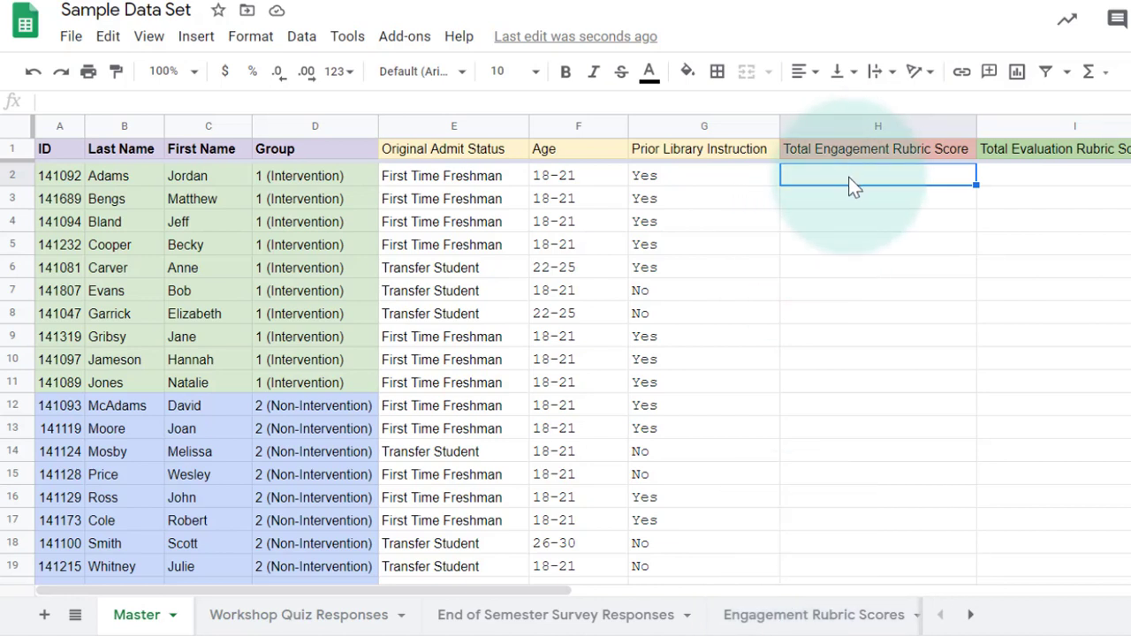
type("=vlo")
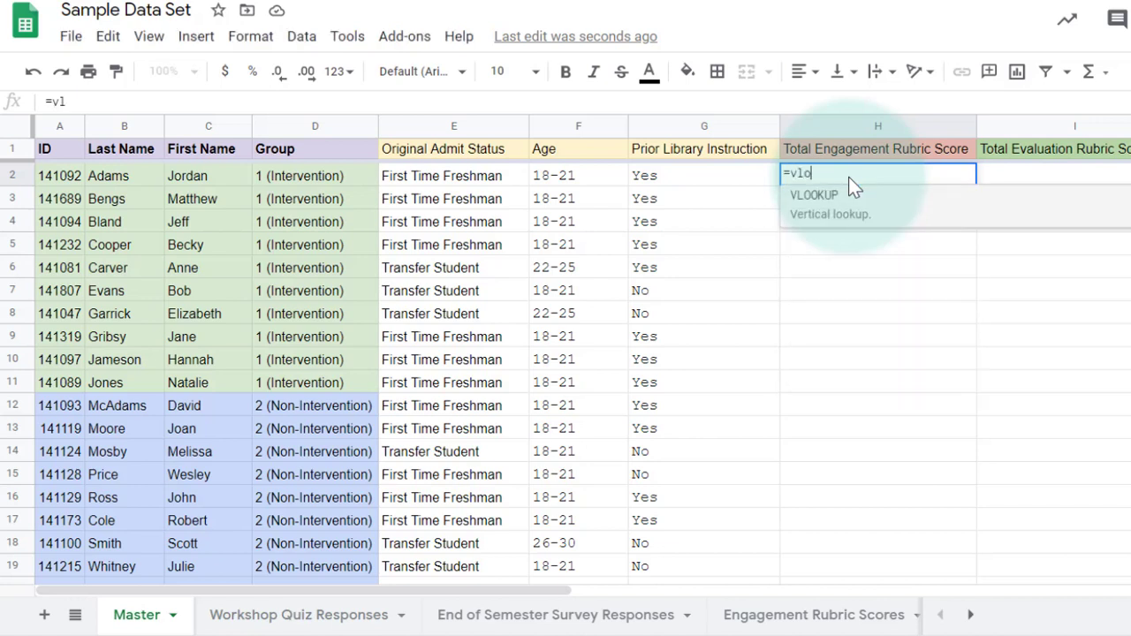
type("okup(")
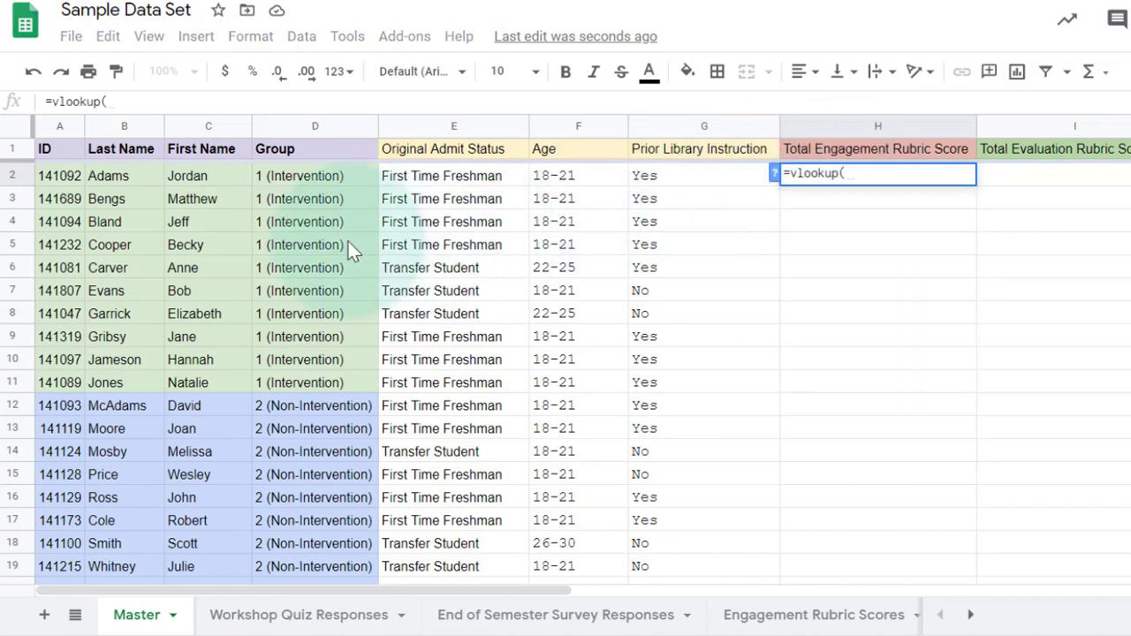
left_click(70, 176)
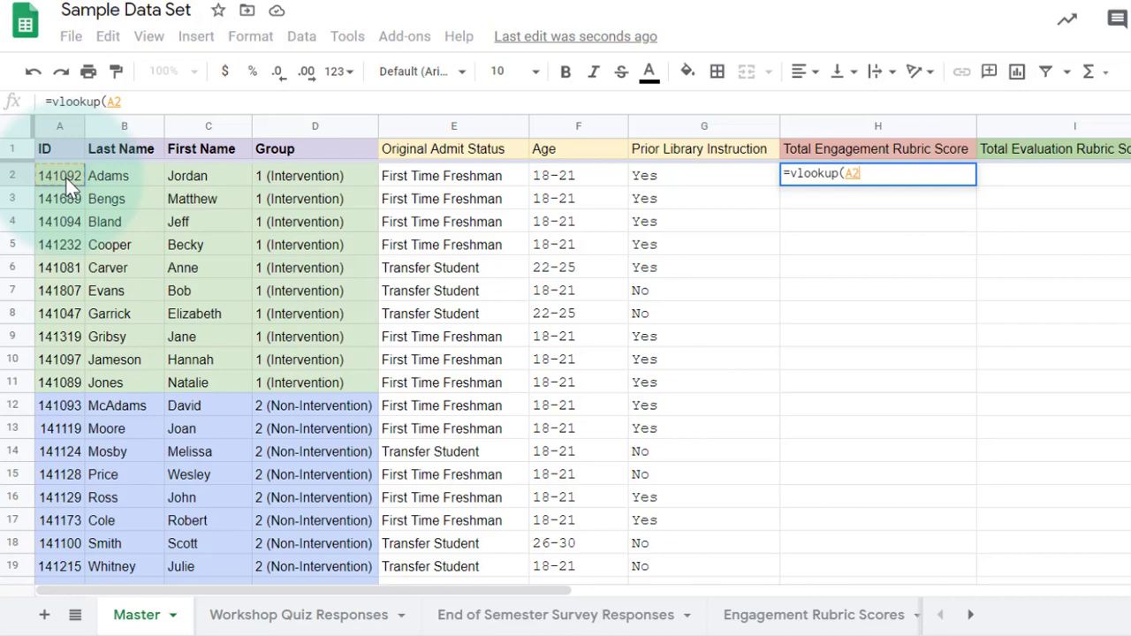
type(",")
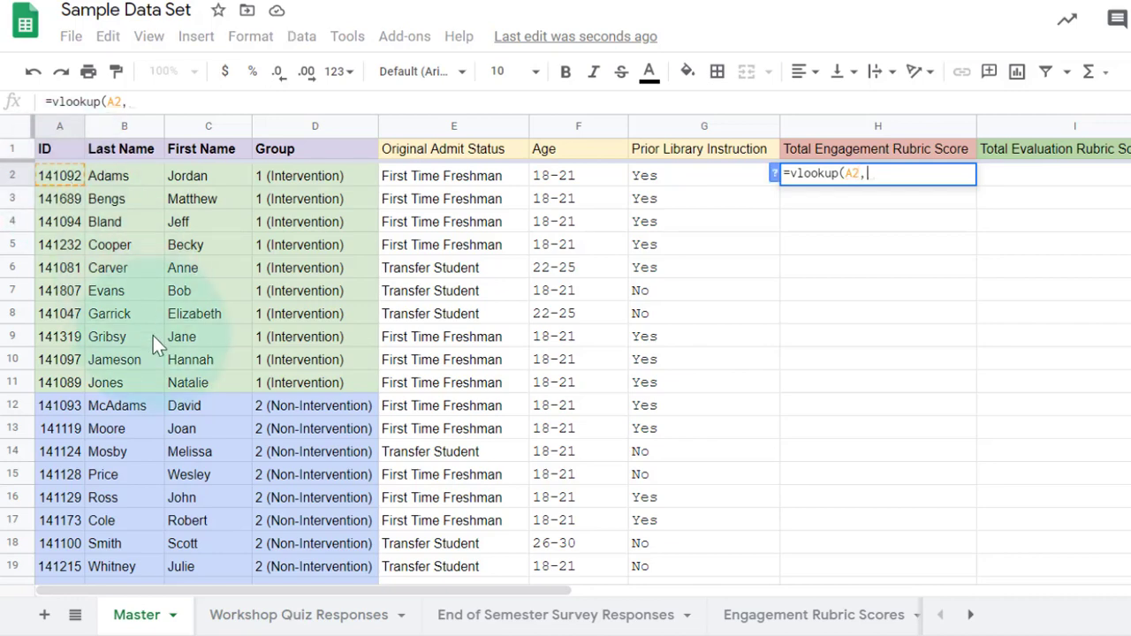
left_click(747, 615)
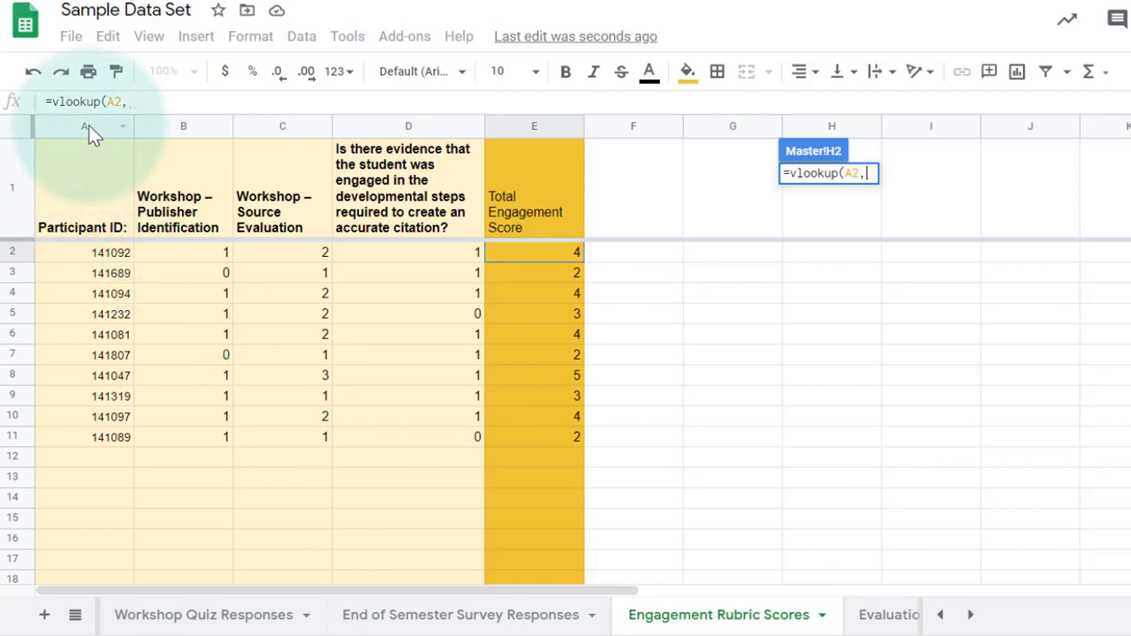
left_click_drag(88, 124, 515, 134)
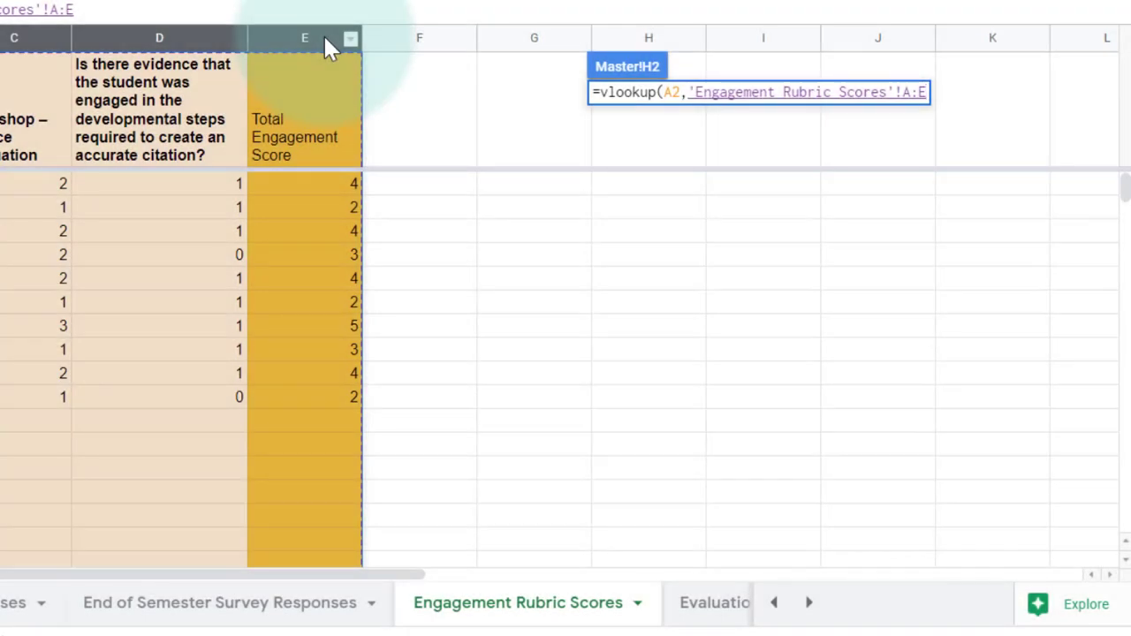
Step: Complete the H2 lookup with index 5 and false, and fill it down the Total Engagement Rubric Score column through row 19
type("5,F")
key("BackSpace")
key("BackSpace")
key("BackSpace")
key("BackSpace")
type(",")
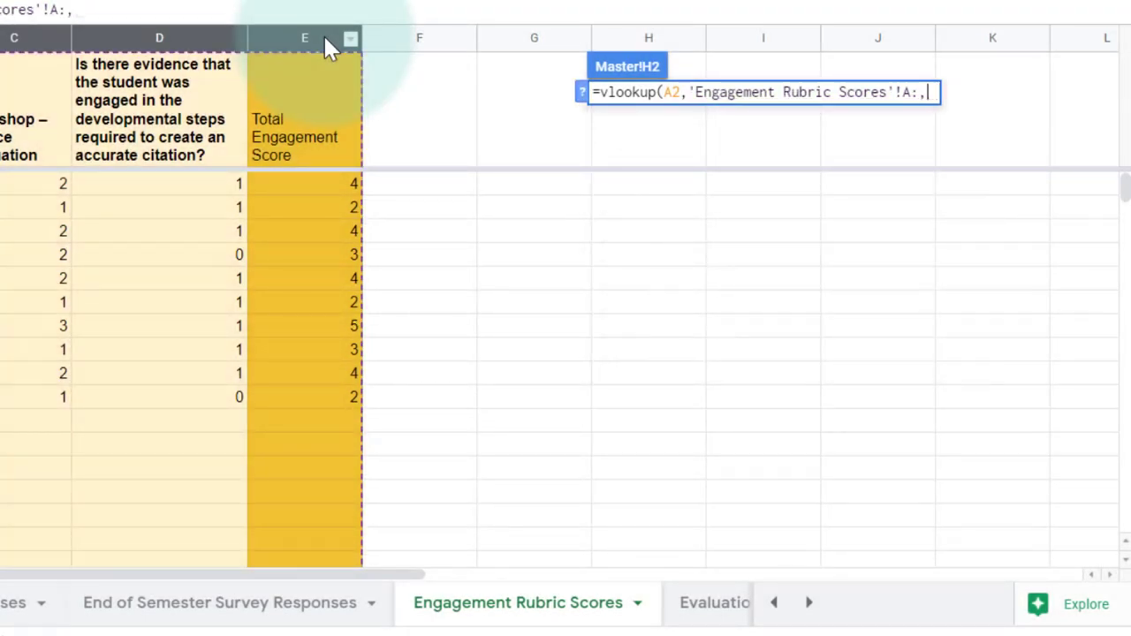
key("BackSpace")
type("E,5,fal")
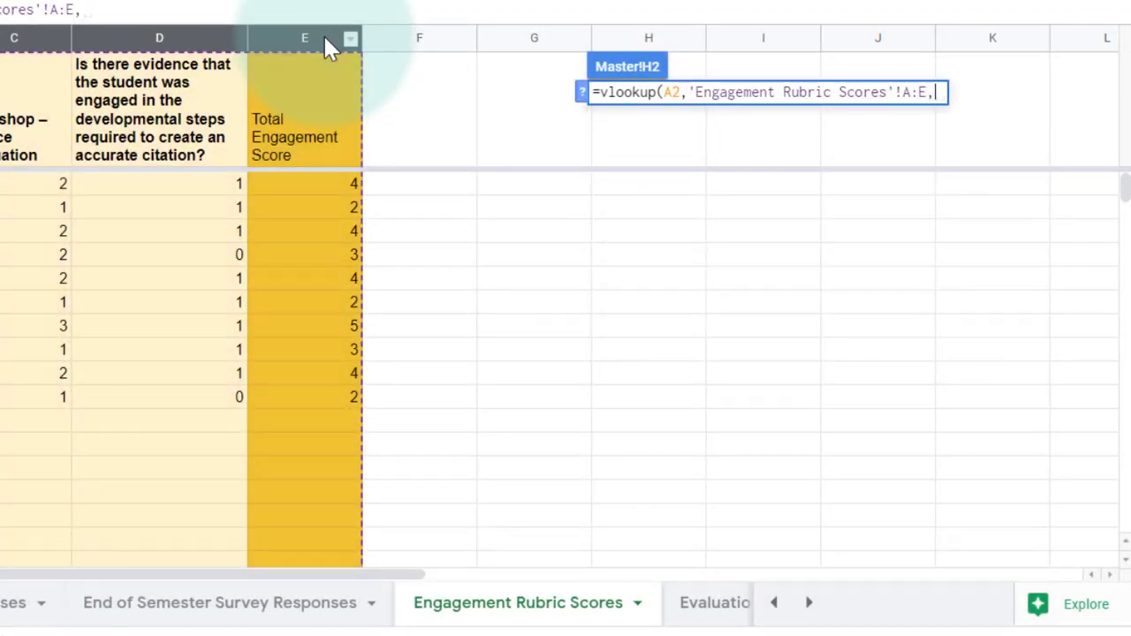
type("se)")
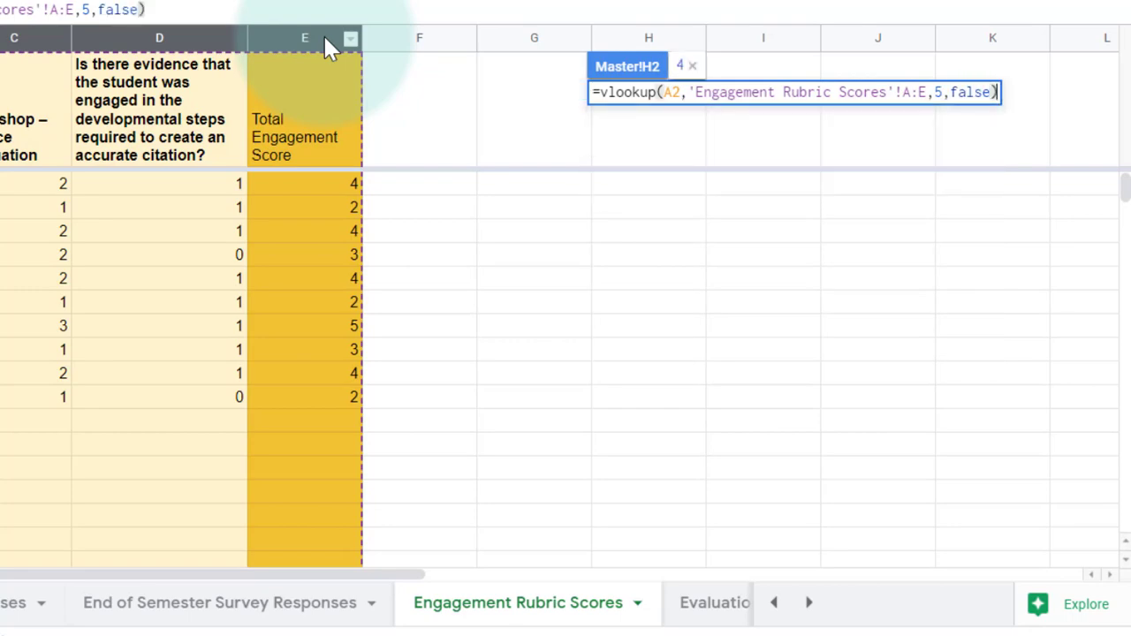
key("Return")
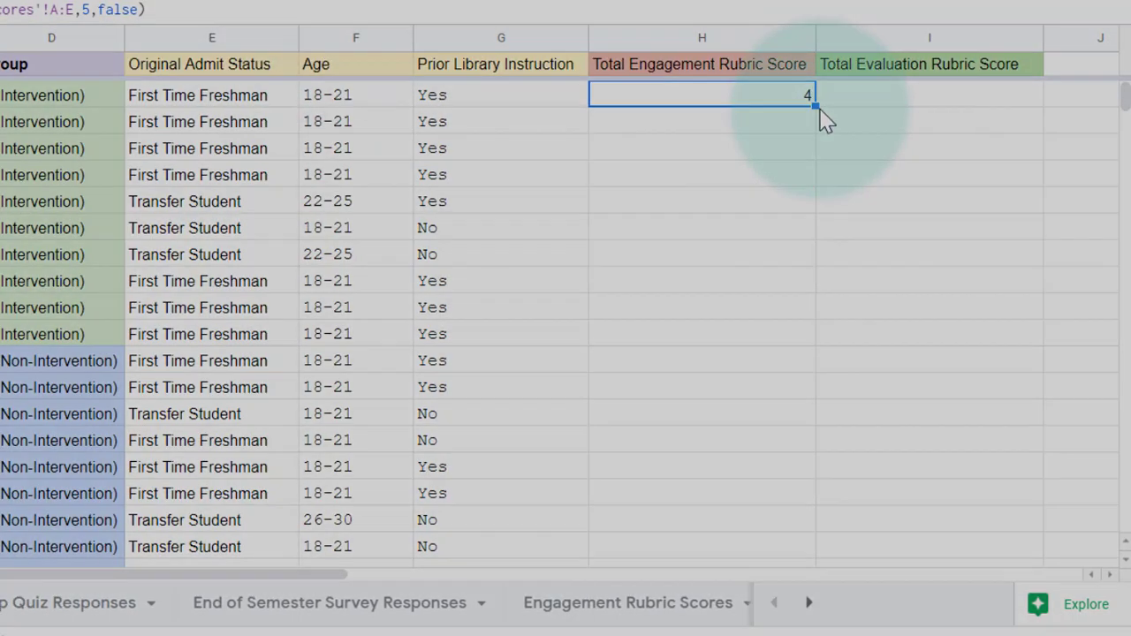
left_click_drag(928, 203, 876, 623)
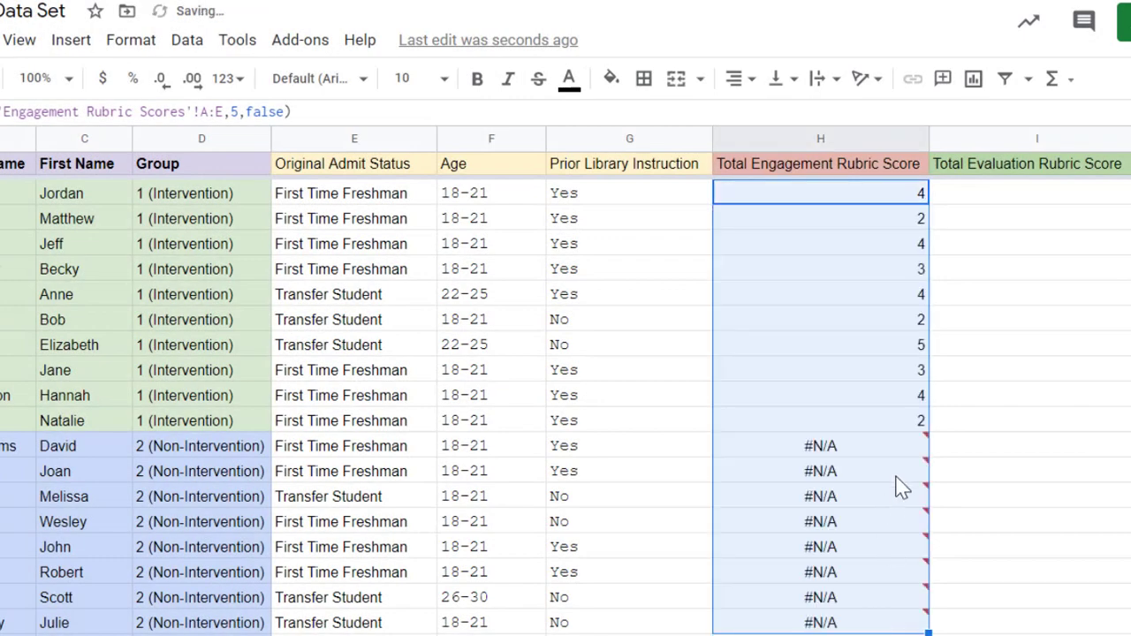
Step: Clear the Total Engagement Rubric Score lookups for the 2 (Non-Intervention) group in H12:H19
left_click(832, 195)
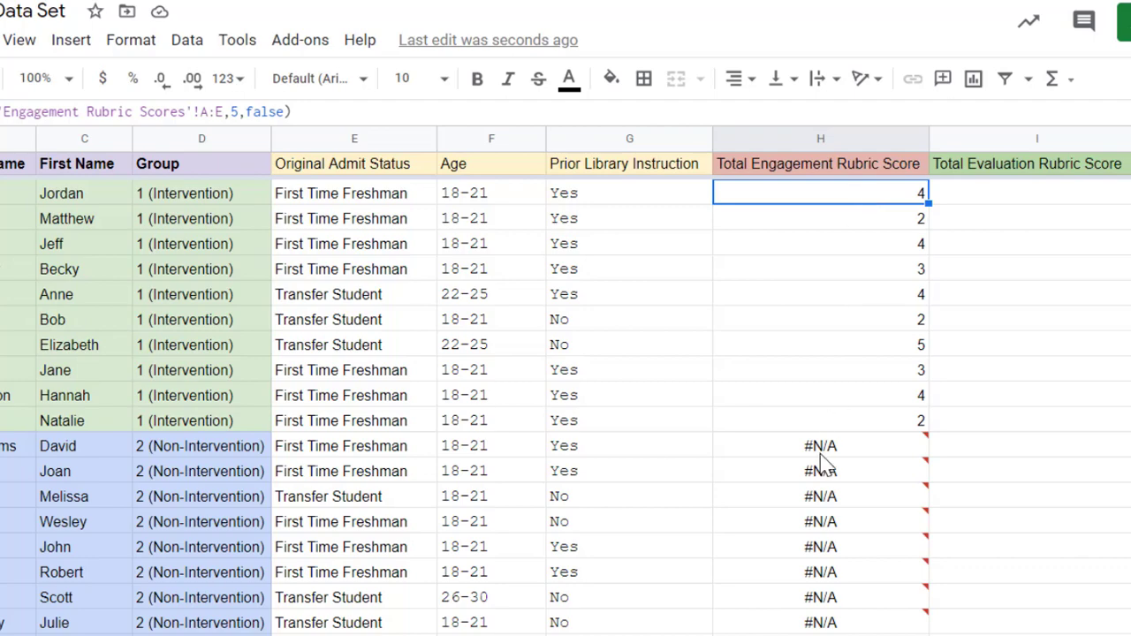
mouse_move(818, 452)
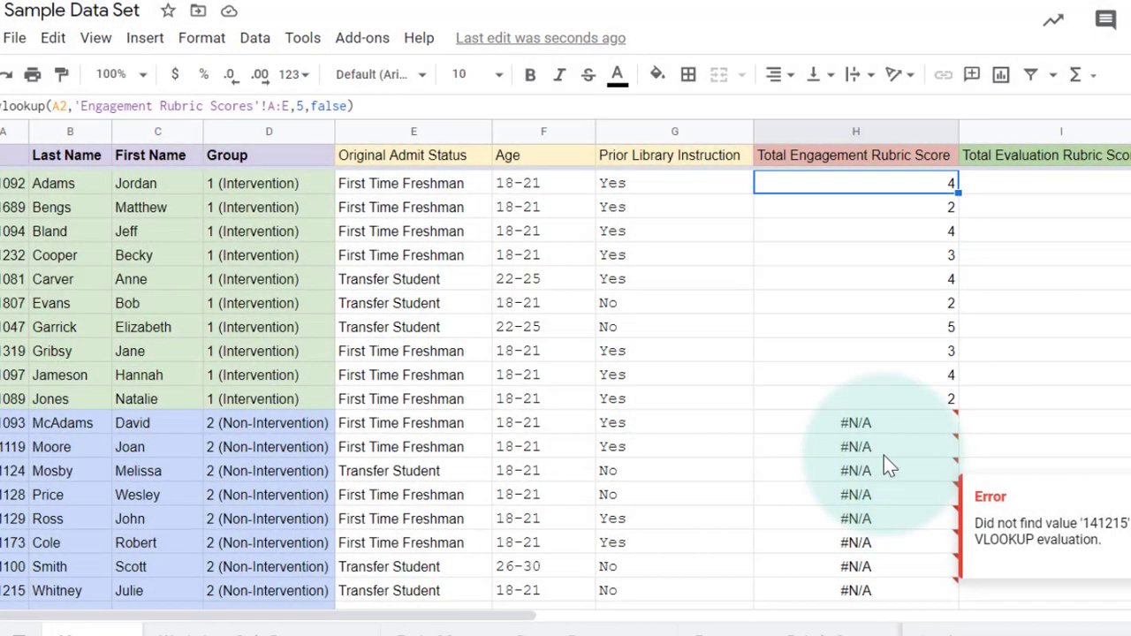
mouse_move(899, 425)
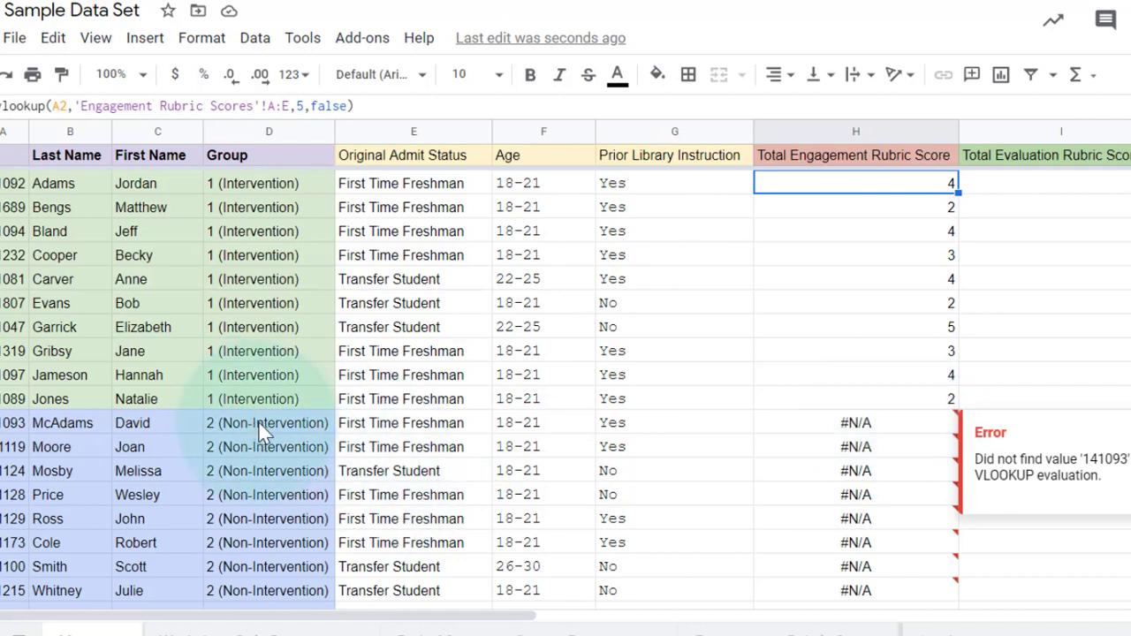
mouse_move(824, 441)
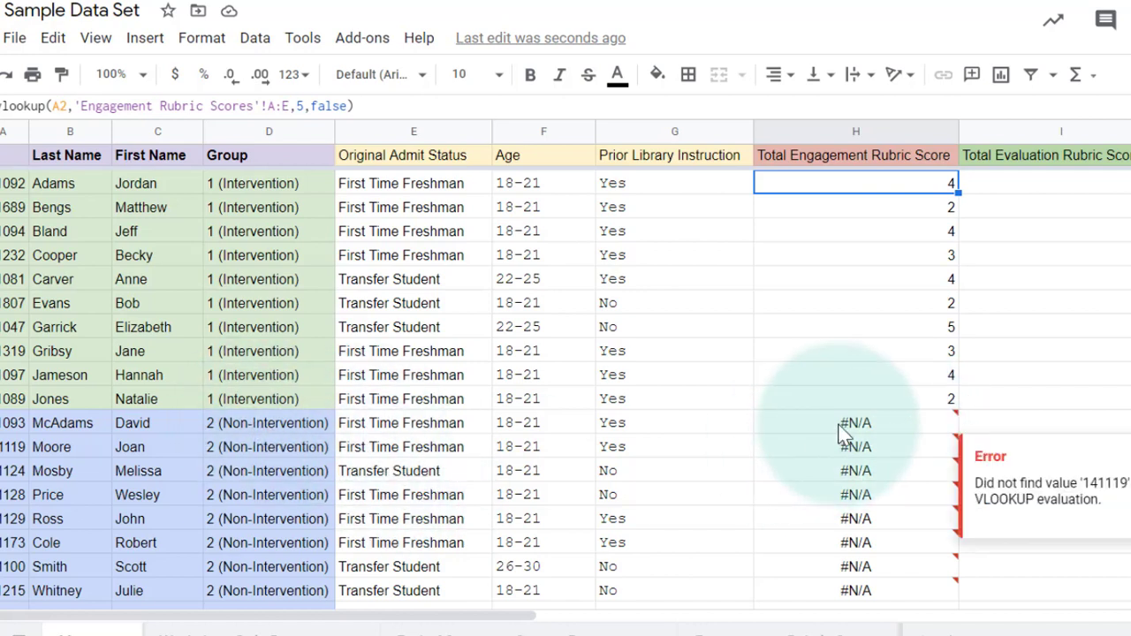
left_click_drag(841, 432, 828, 585)
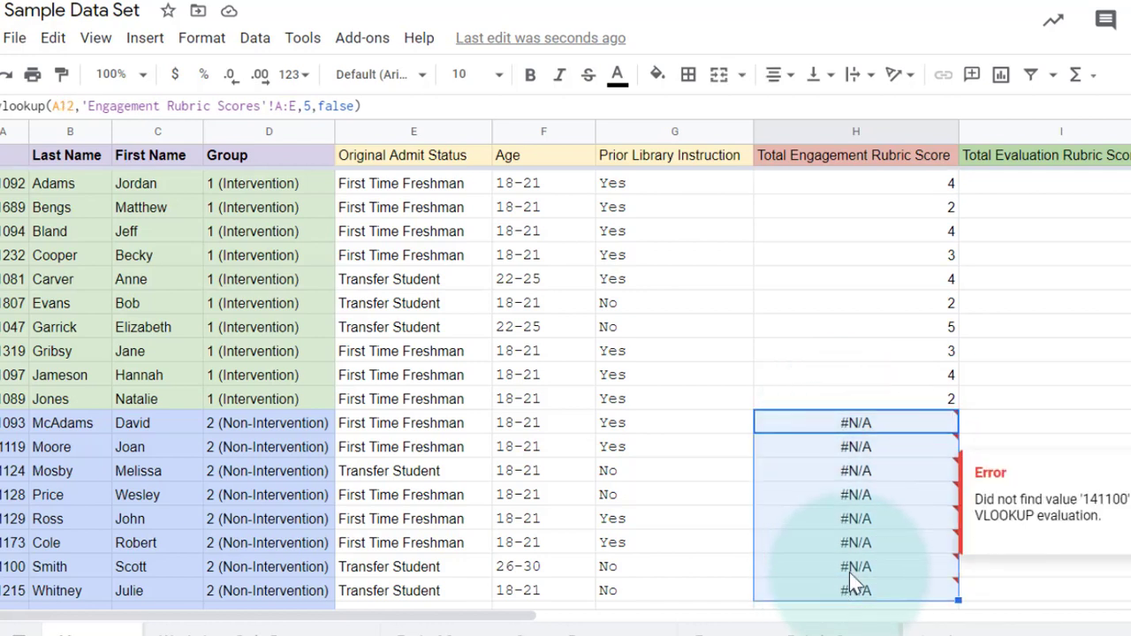
key("Delete")
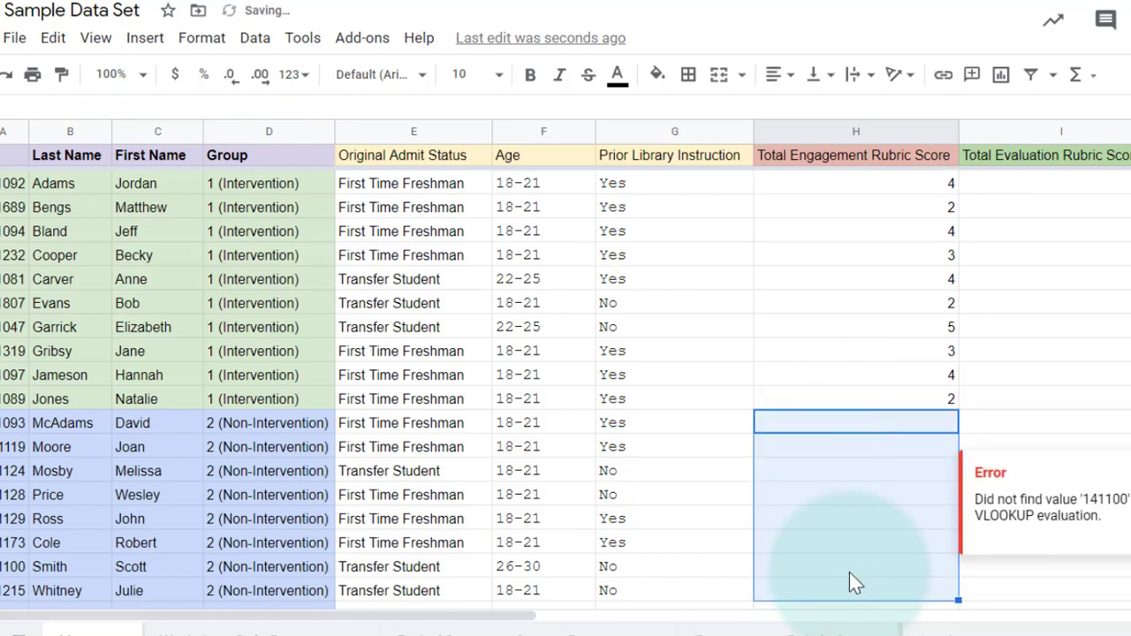
Step: Start a VLOOKUP formula in I2 under Total Evaluation Rubric Score, using A2 as the search key and columns A:I of Evaluation Rubric Scores
left_click(1029, 183)
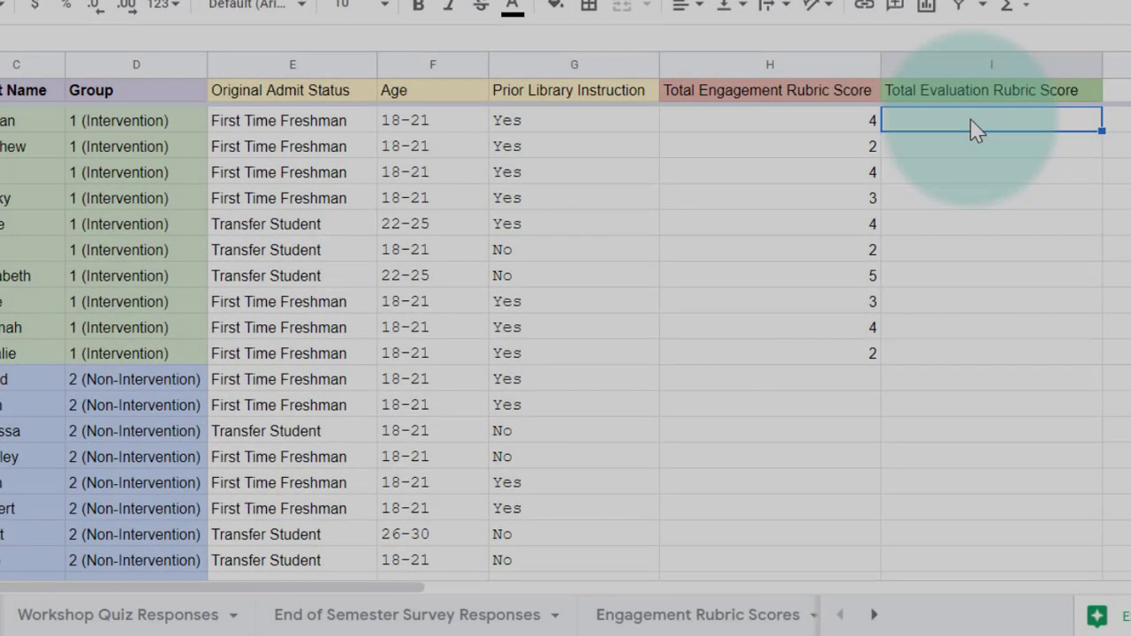
type("=v")
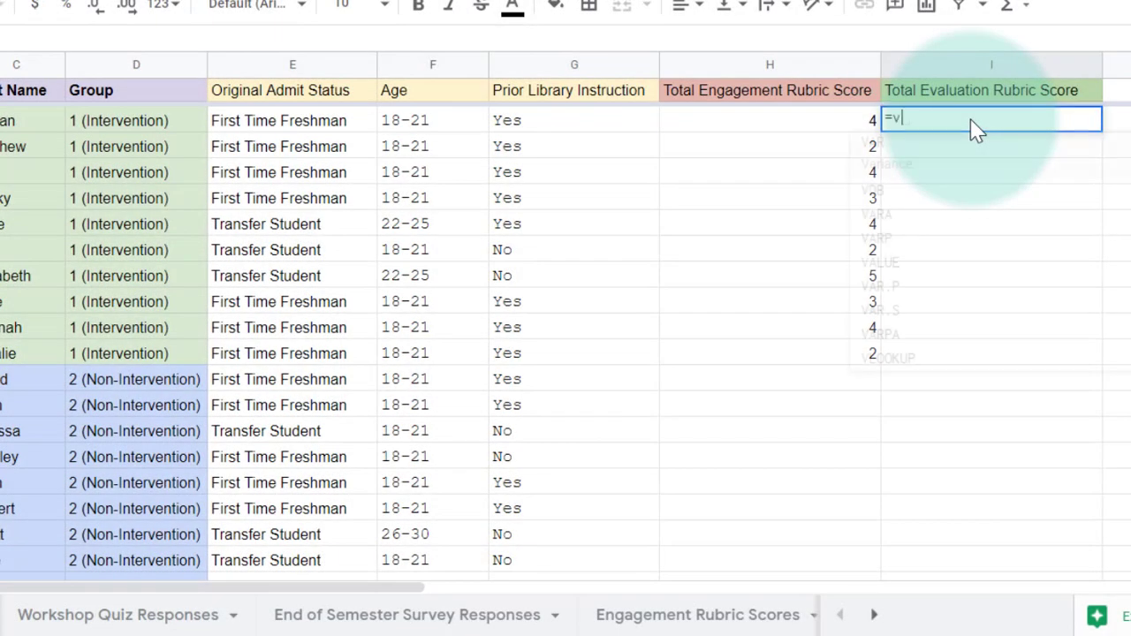
type("lookup(")
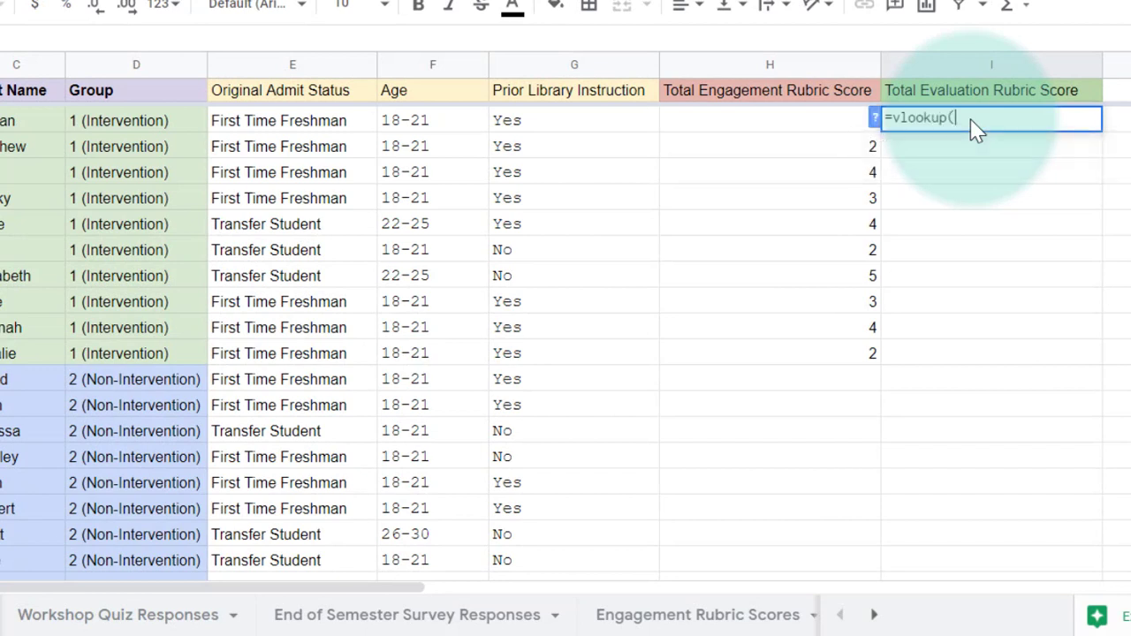
type("A2")
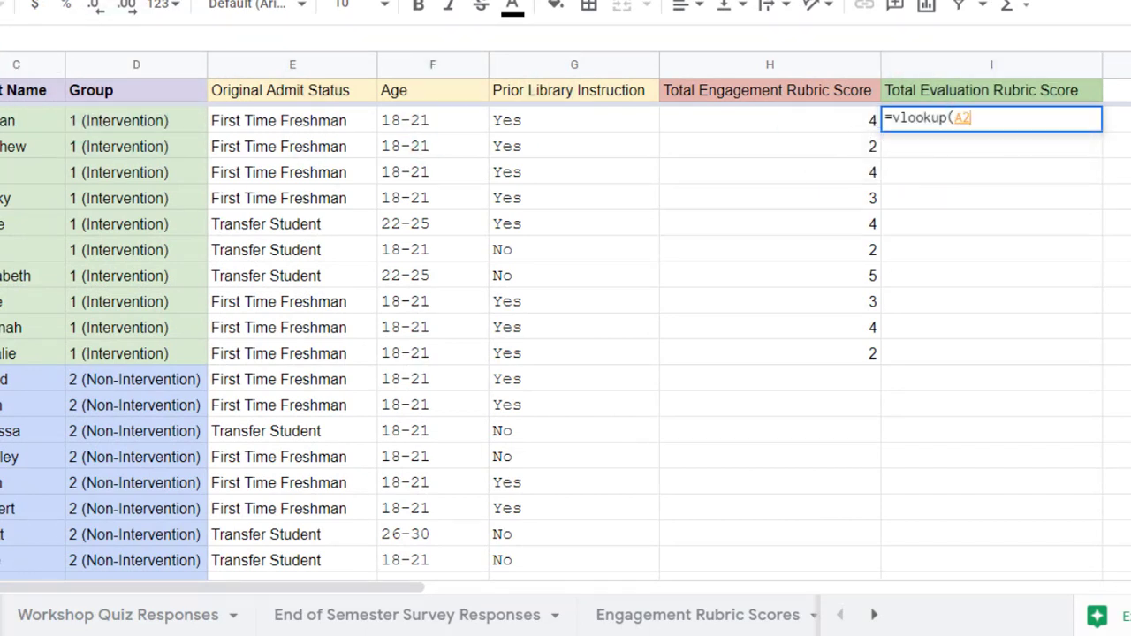
type(",")
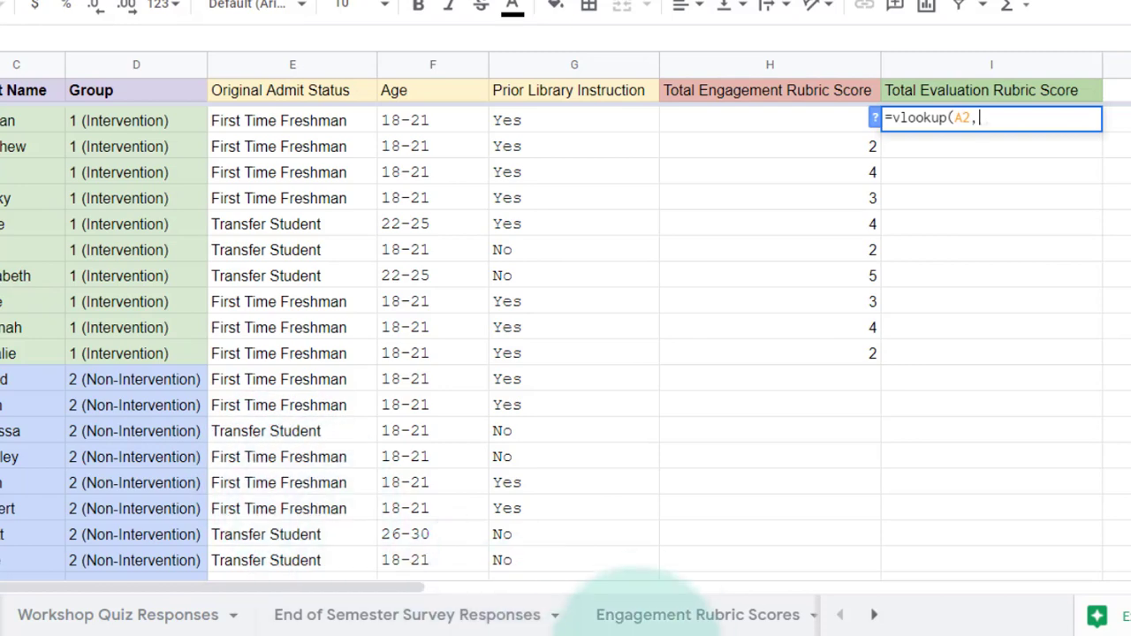
left_click(873, 615)
left_click(873, 615)
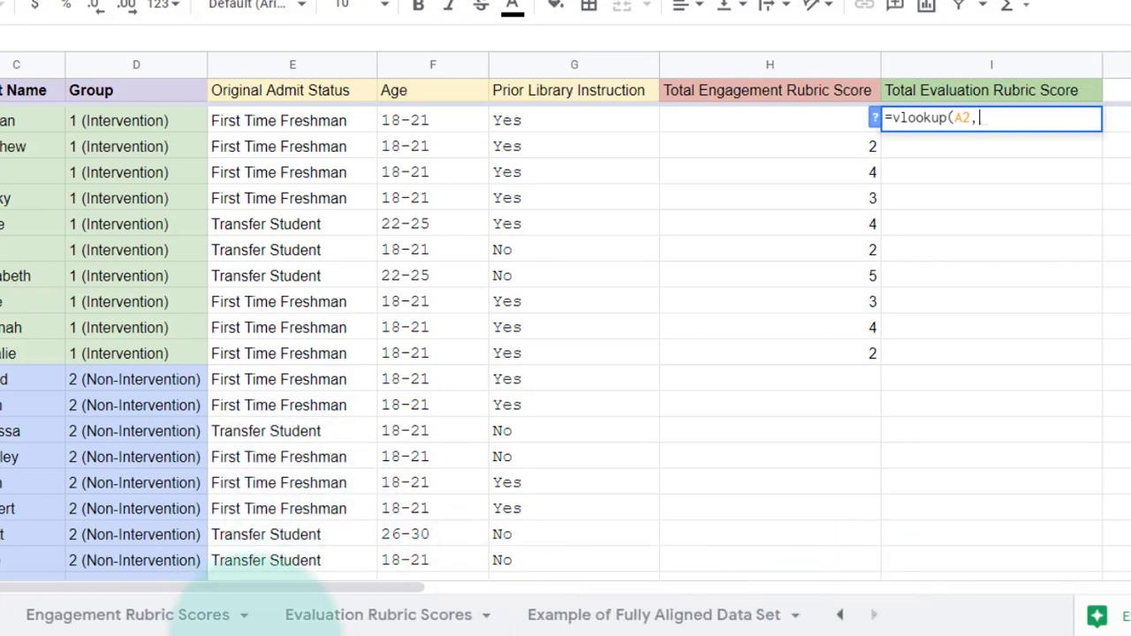
left_click(371, 618)
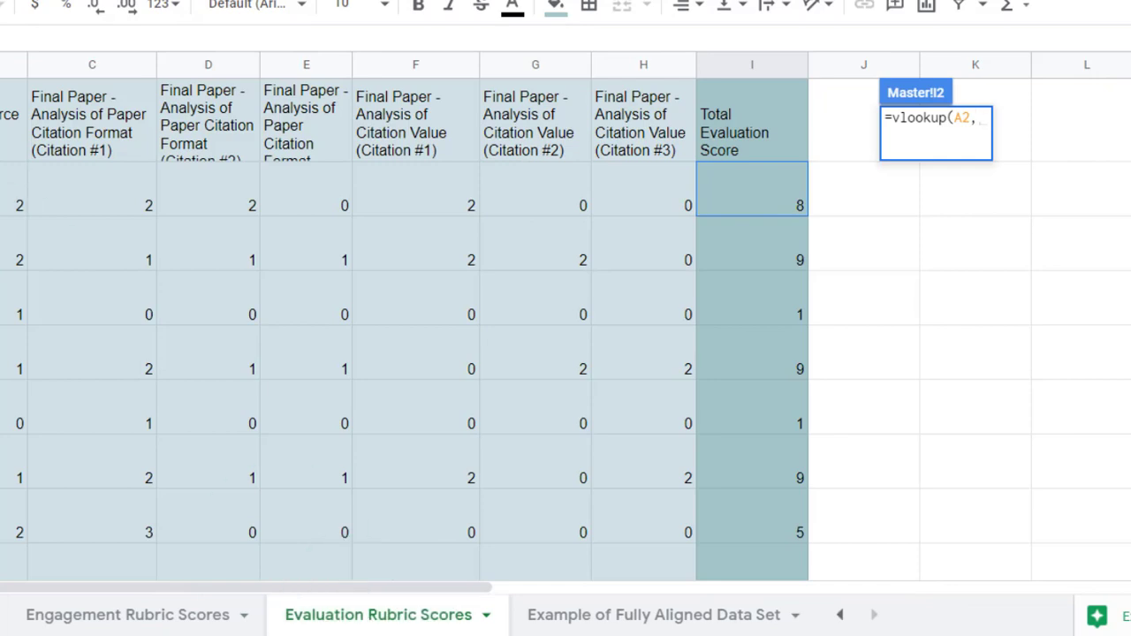
left_click_drag(13, 64, 716, 122)
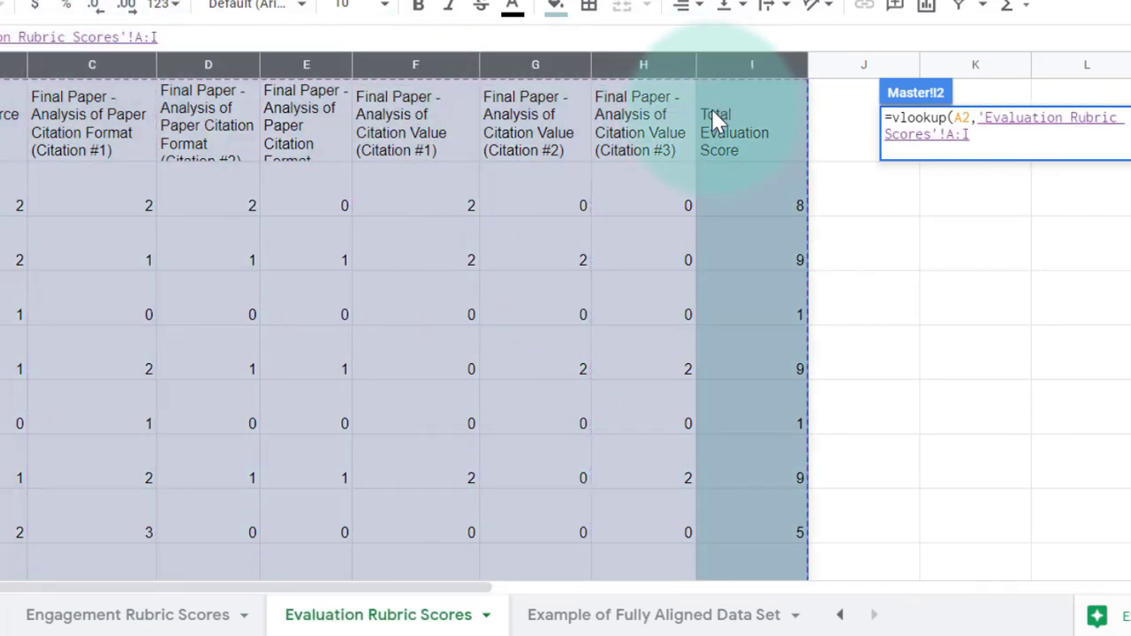
Step: Complete the I2 lookup with index 9 and false, and fill it down the Total Evaluation Rubric Score column through row 19
type(",")
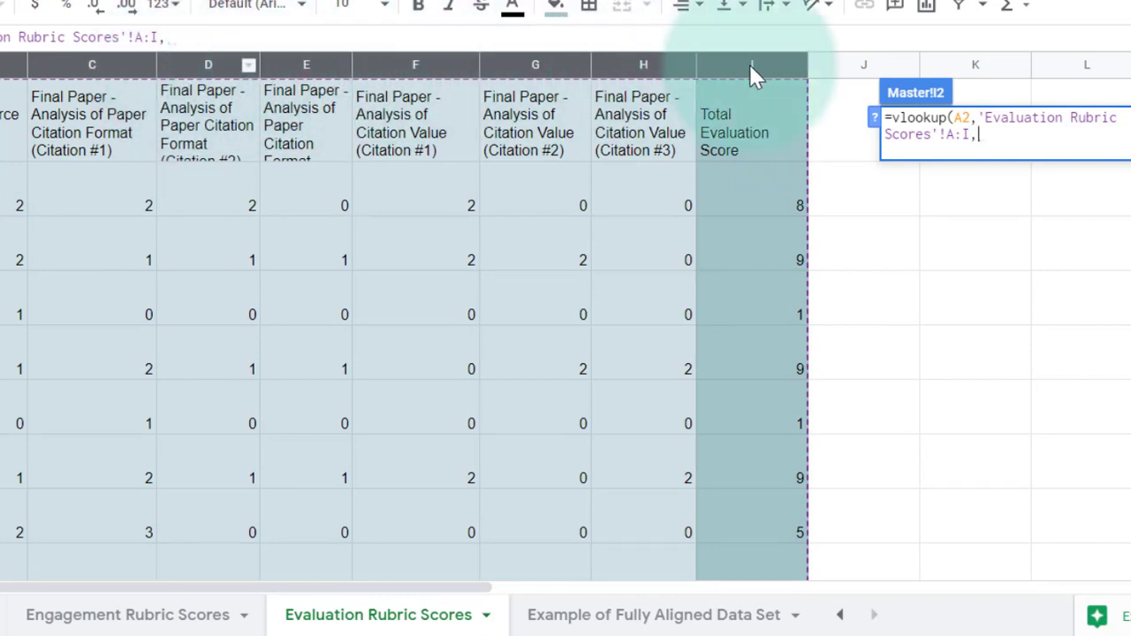
type("9,false)")
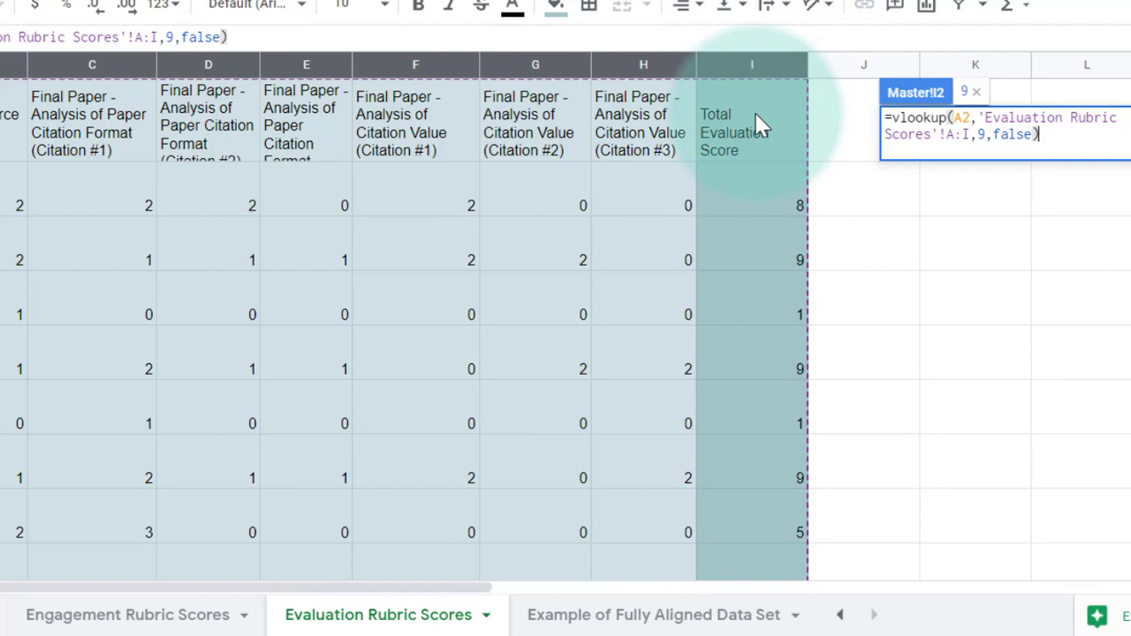
key("Return")
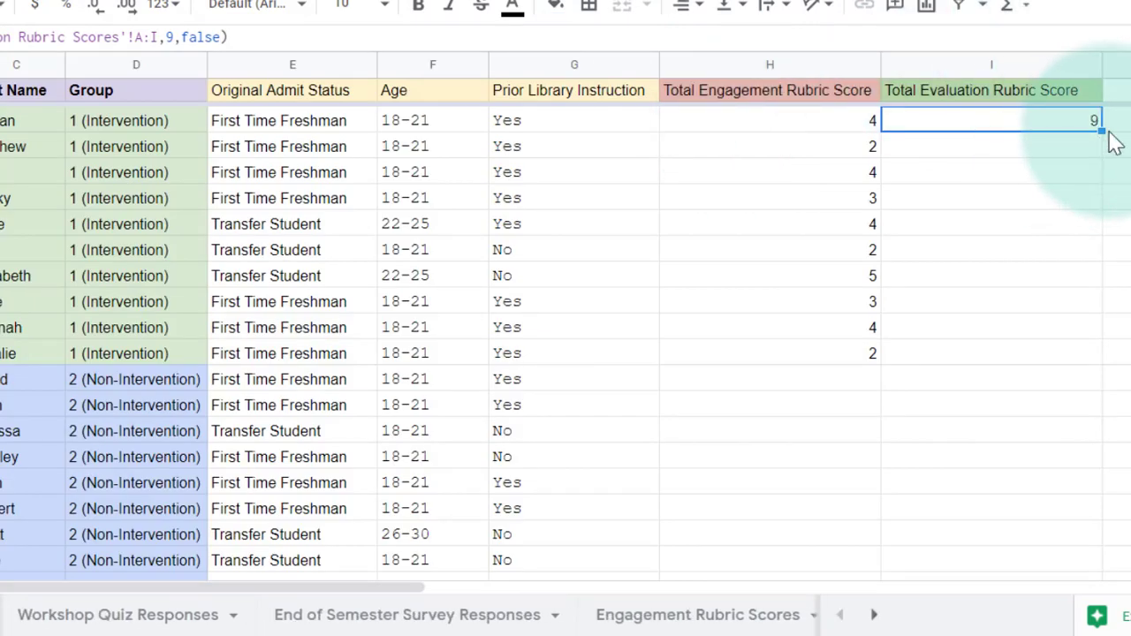
left_click_drag(1101, 132, 1086, 569)
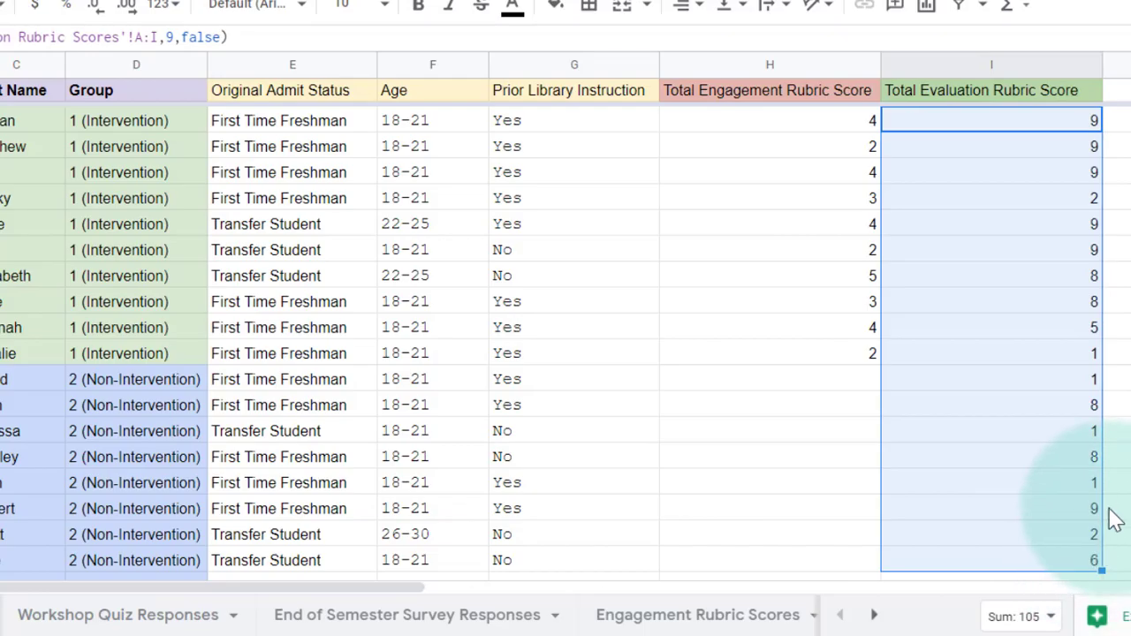
left_click(1063, 359)
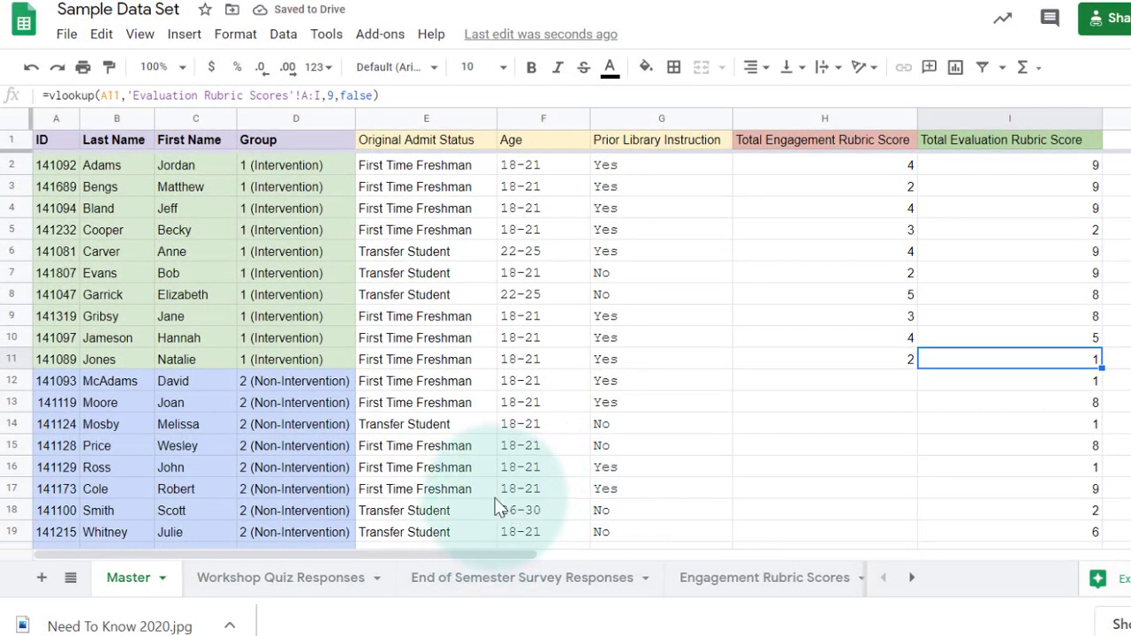
Step: Rename the Master sheet as Master_Original
double_click(122, 583)
left_click(159, 584)
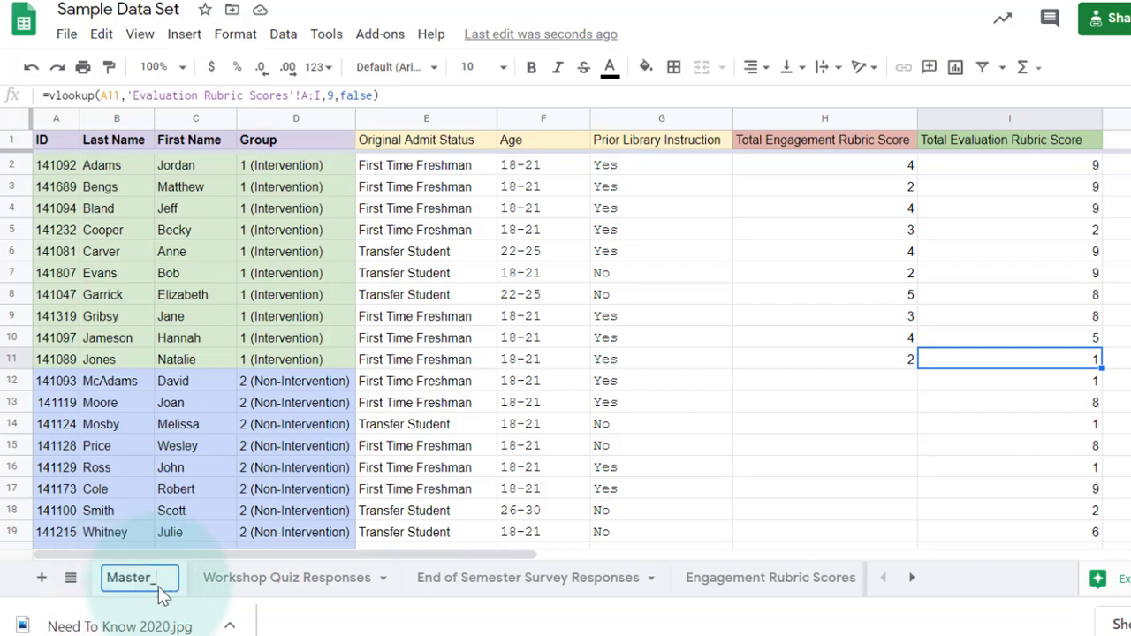
type("Original")
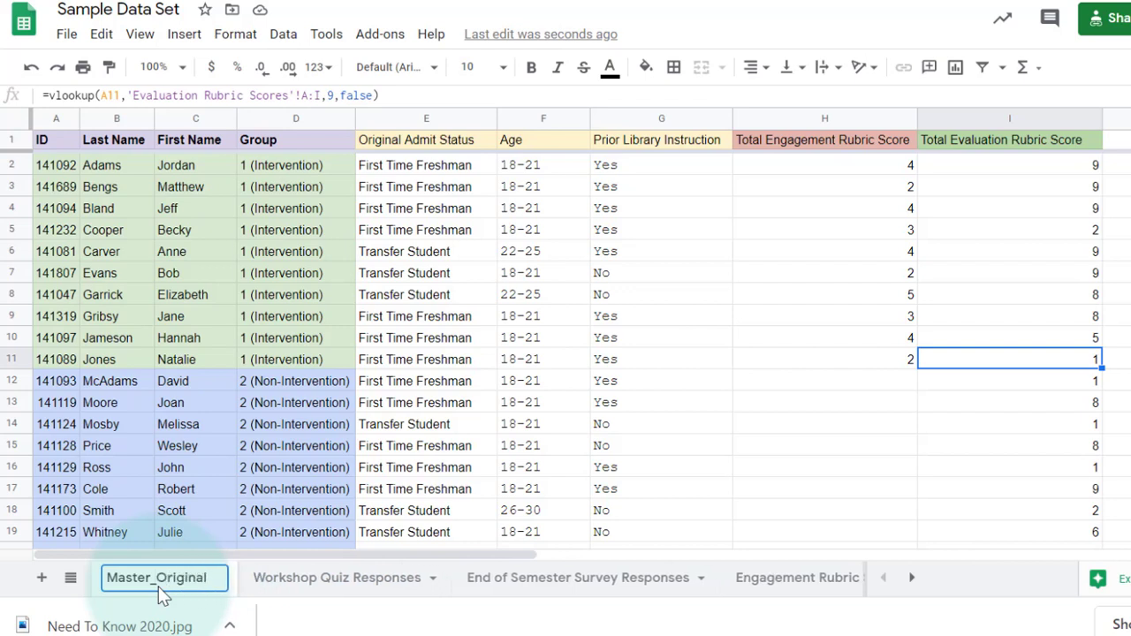
left_click(316, 466)
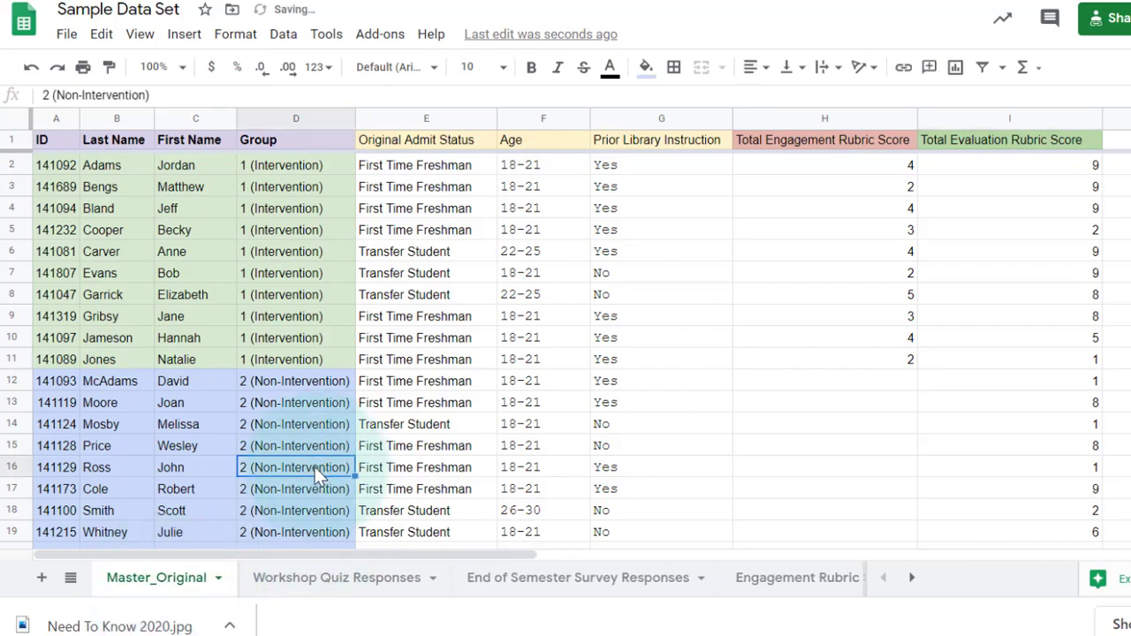
left_click(149, 586)
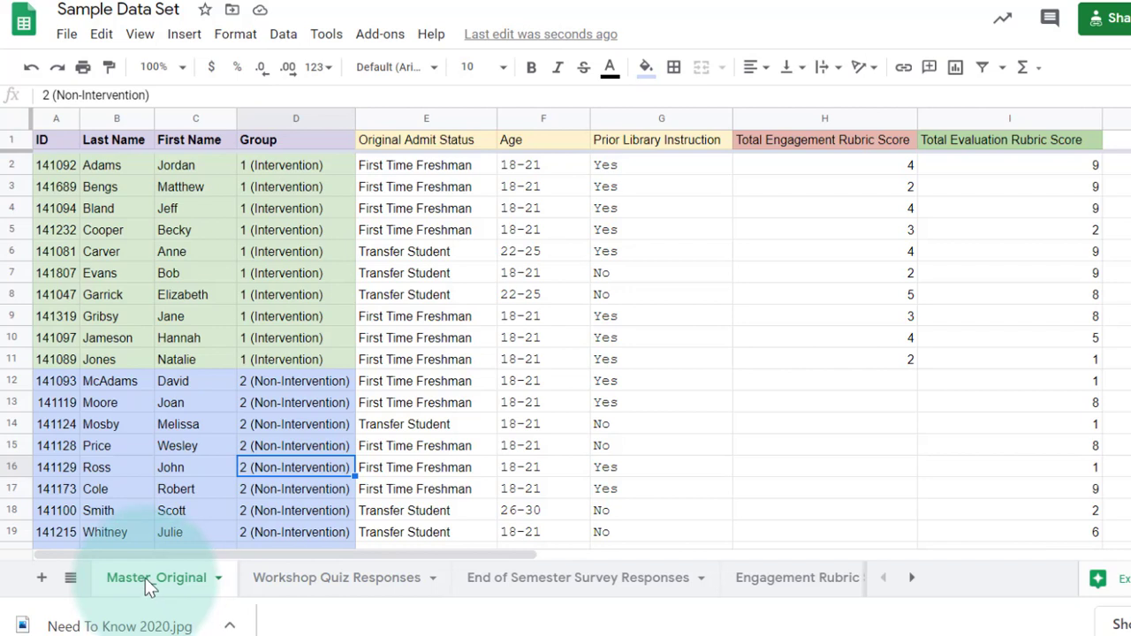
Step: Duplicate the Master_Original sheet and rename the duplicate as Working Copy_Master_Original
right_click(145, 578)
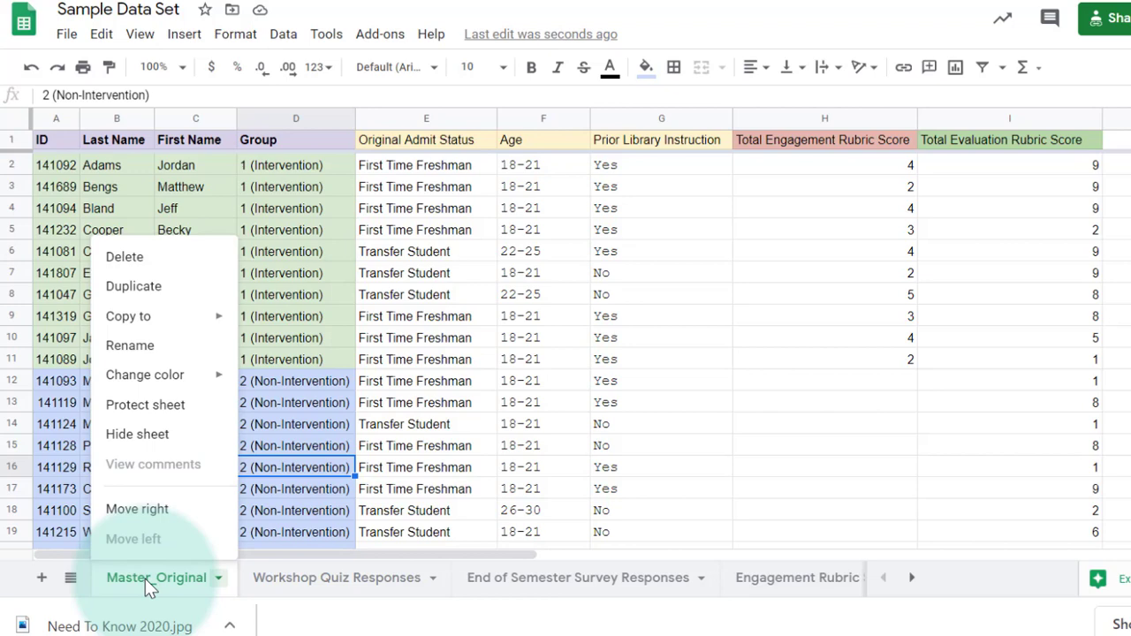
left_click(153, 295)
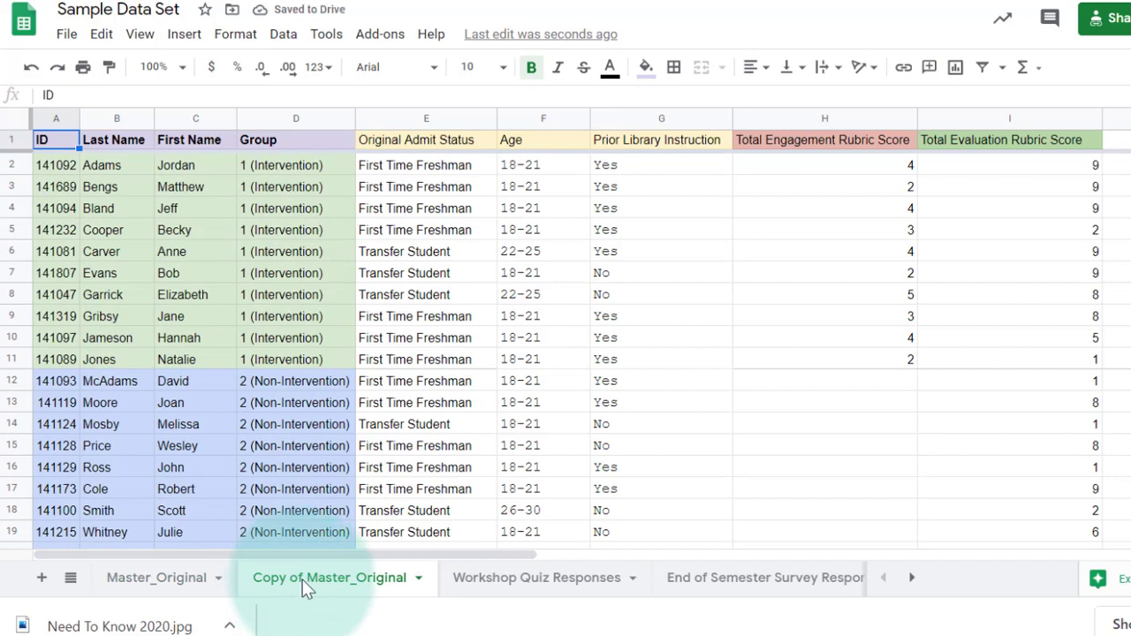
double_click(302, 579)
left_click(308, 581)
left_click_drag(309, 580, 216, 585)
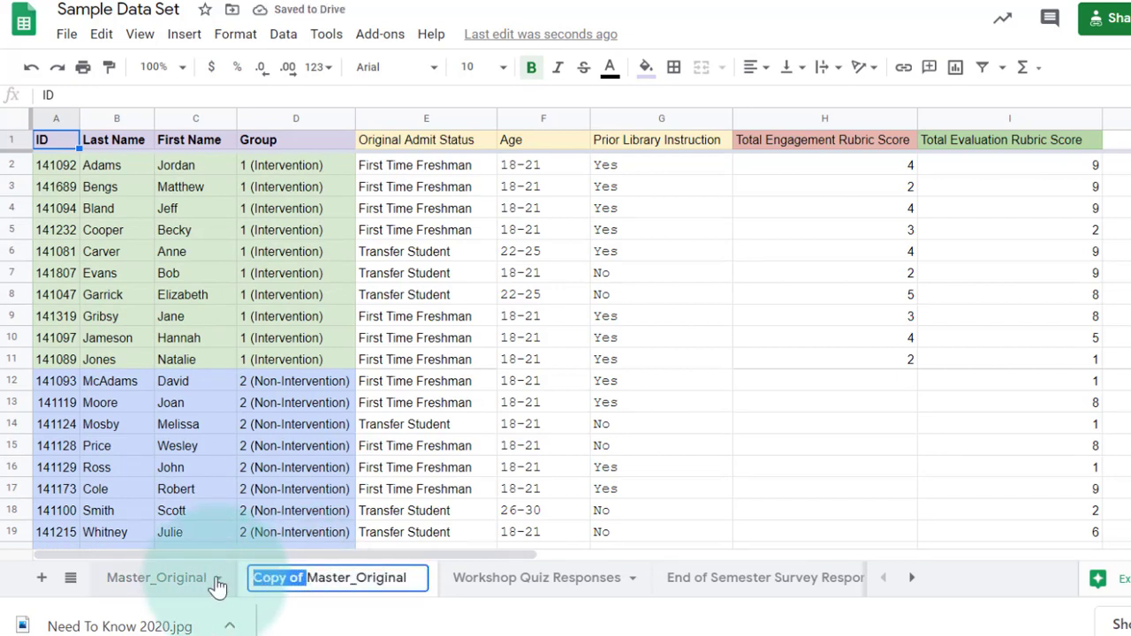
type("Working copy")
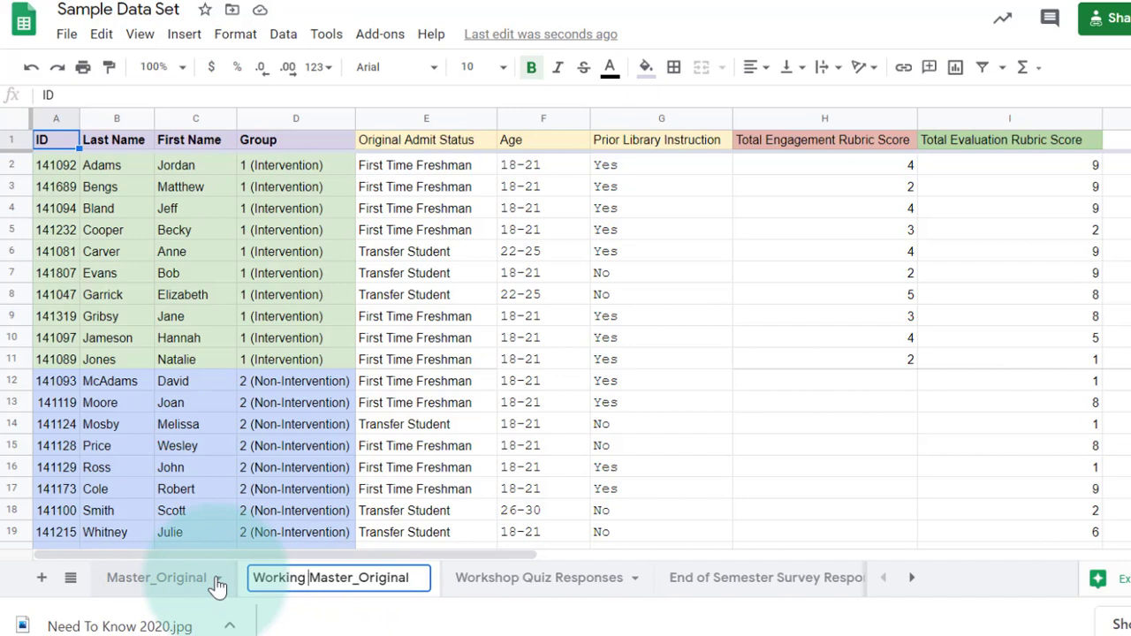
key("BackSpace")
key("BackSpace")
key("BackSpace")
key("BackSpace")
type("Copy_")
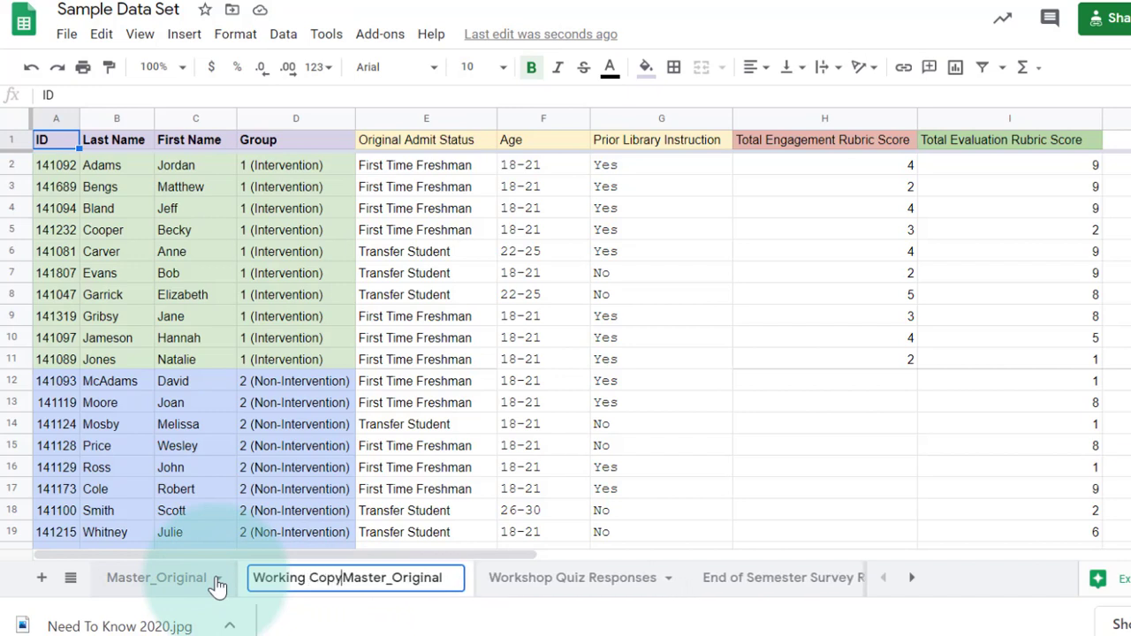
left_click(190, 488)
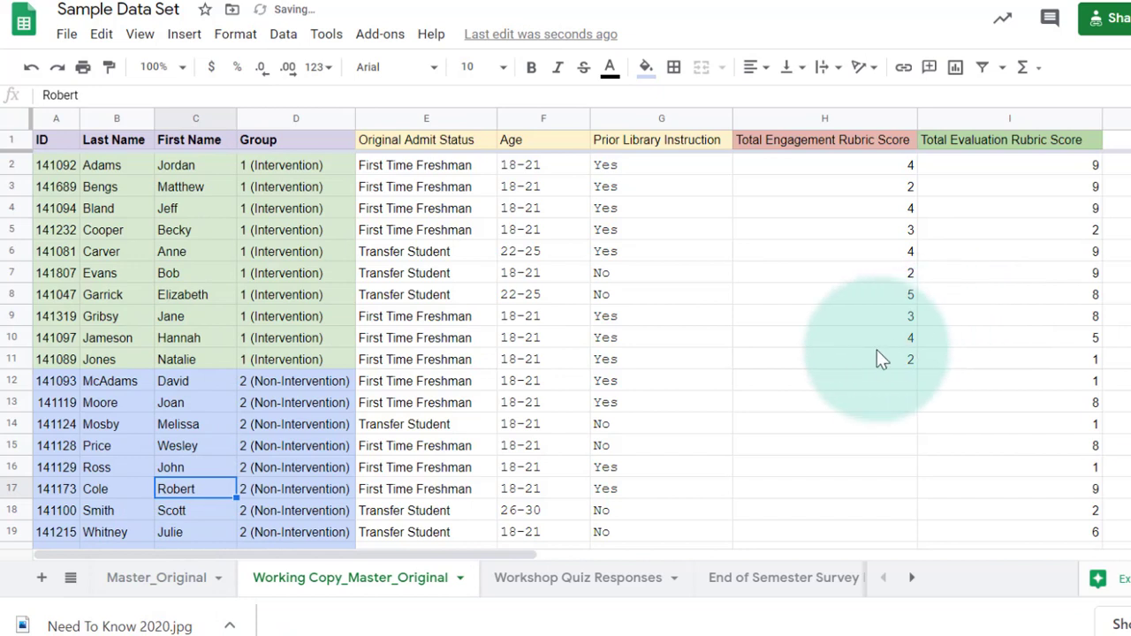
Step: Copy the entire Working Copy_Master_Original sheet and paste it over itself as values only, replacing the VLOOKUP formulas
left_click(664, 384)
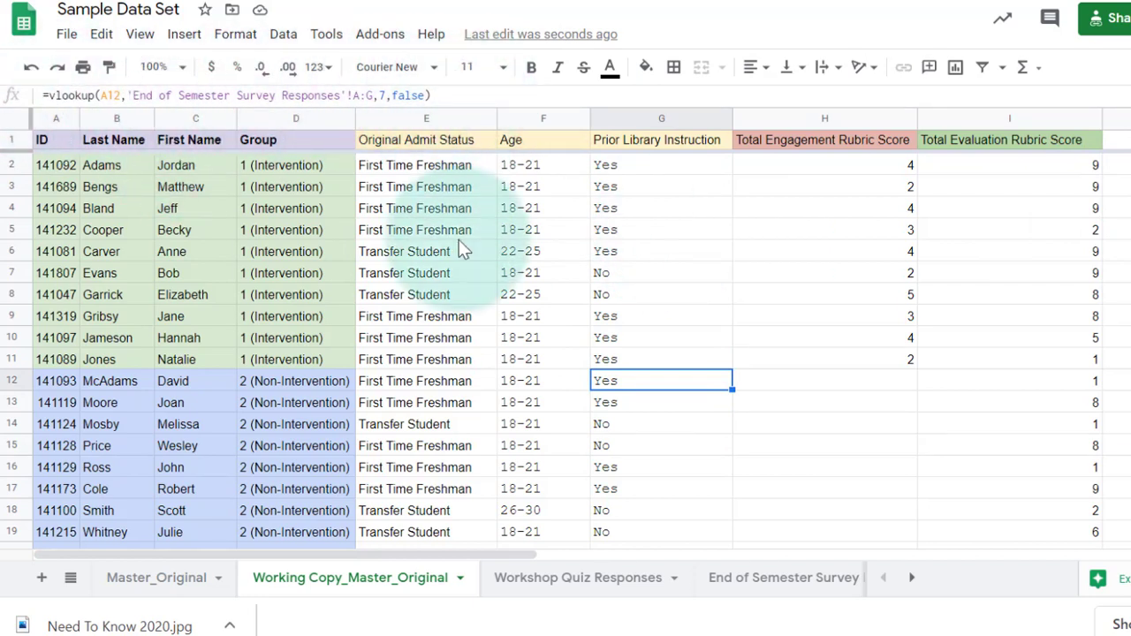
left_click(581, 247)
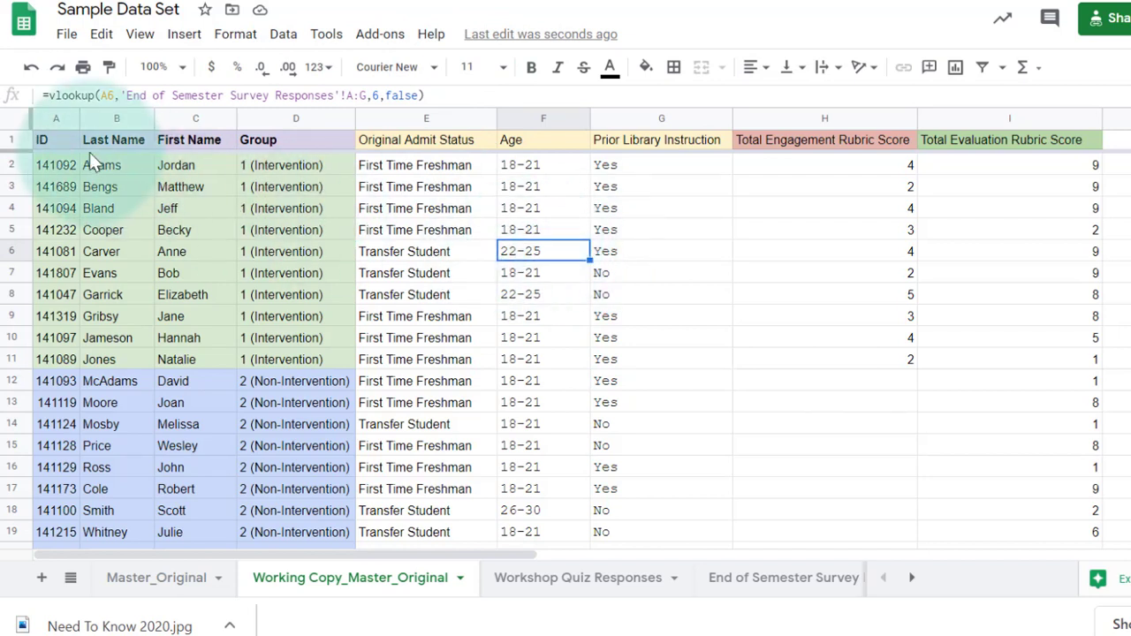
left_click(11, 117)
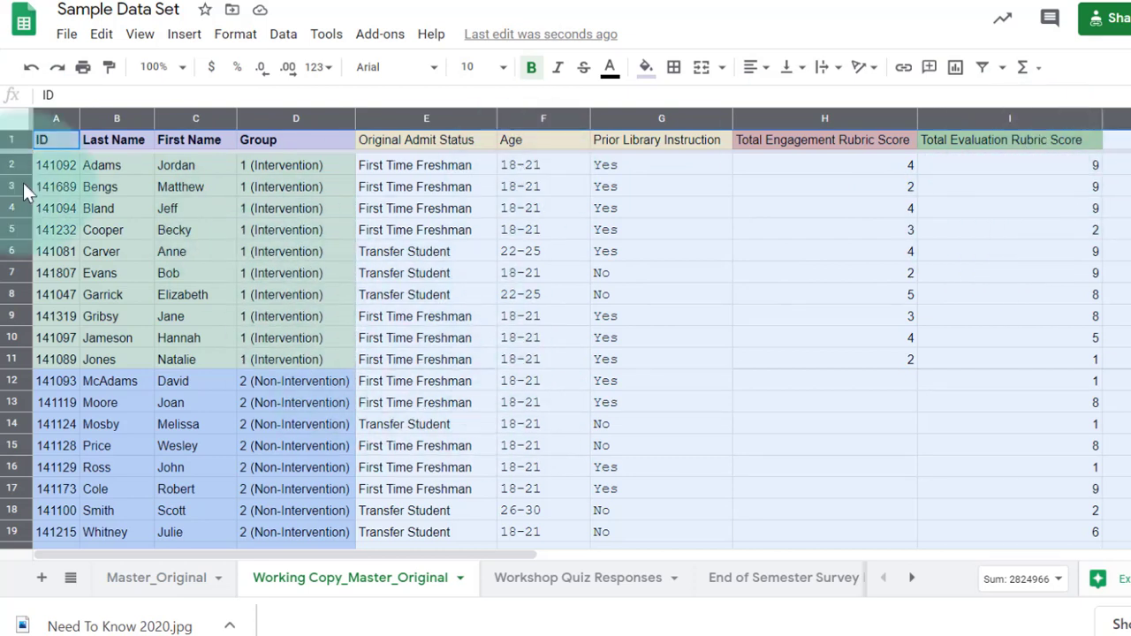
right_click(16, 121)
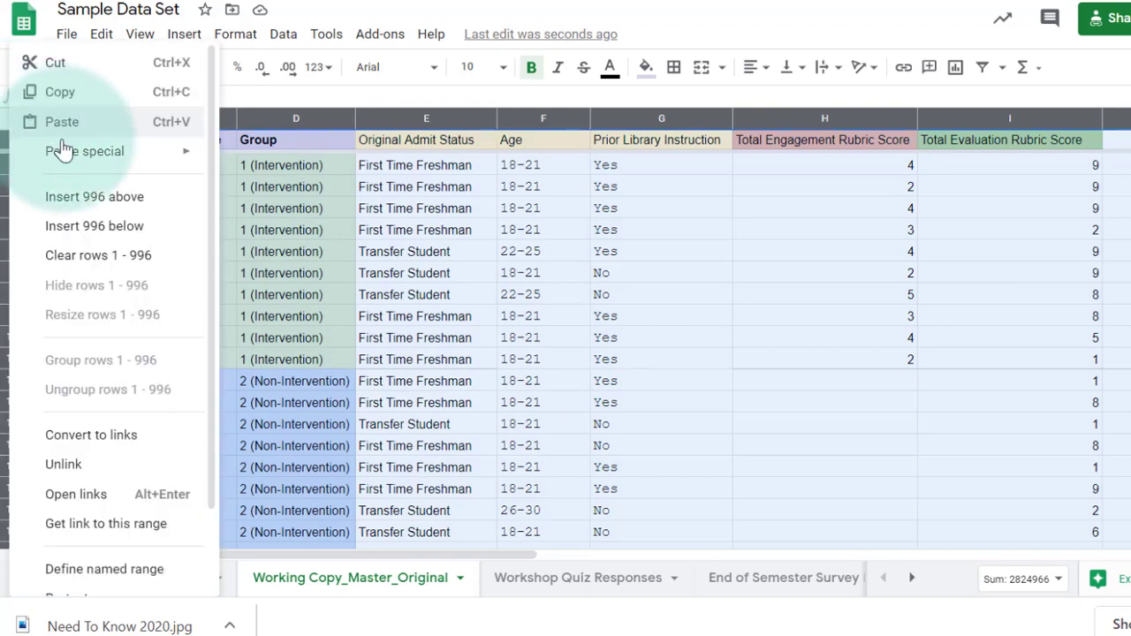
mouse_move(72, 155)
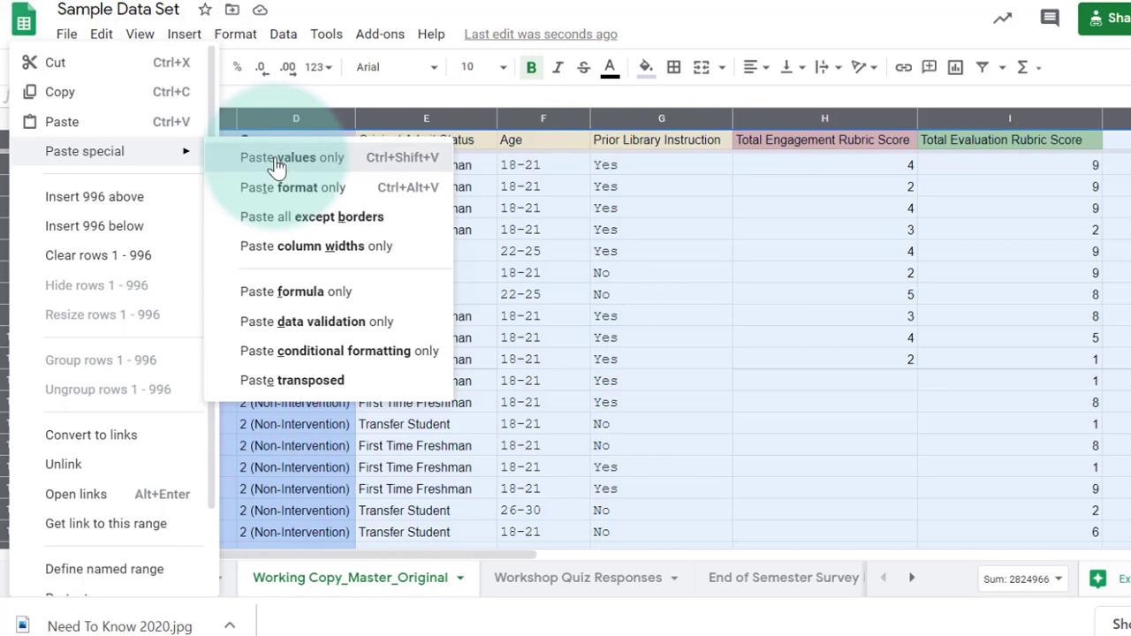
left_click(278, 164)
Step: Check whether the ID, Original Admit Status, Age and Prior Library Instruction cells in the working copy hold plain values instead of formulas
left_click(48, 165)
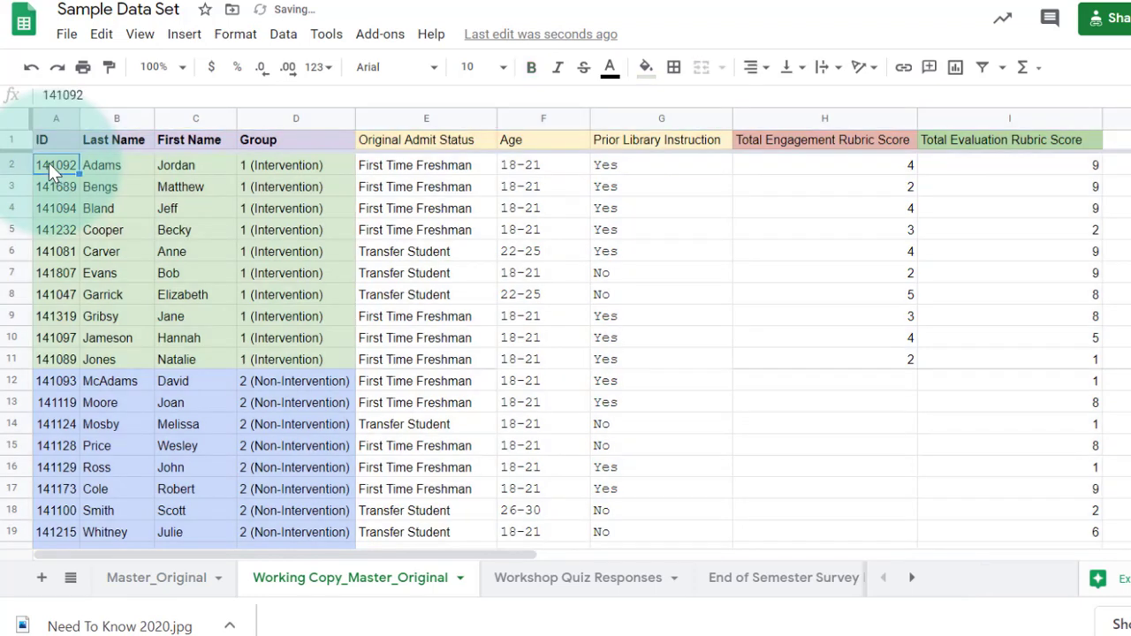
left_click(386, 165)
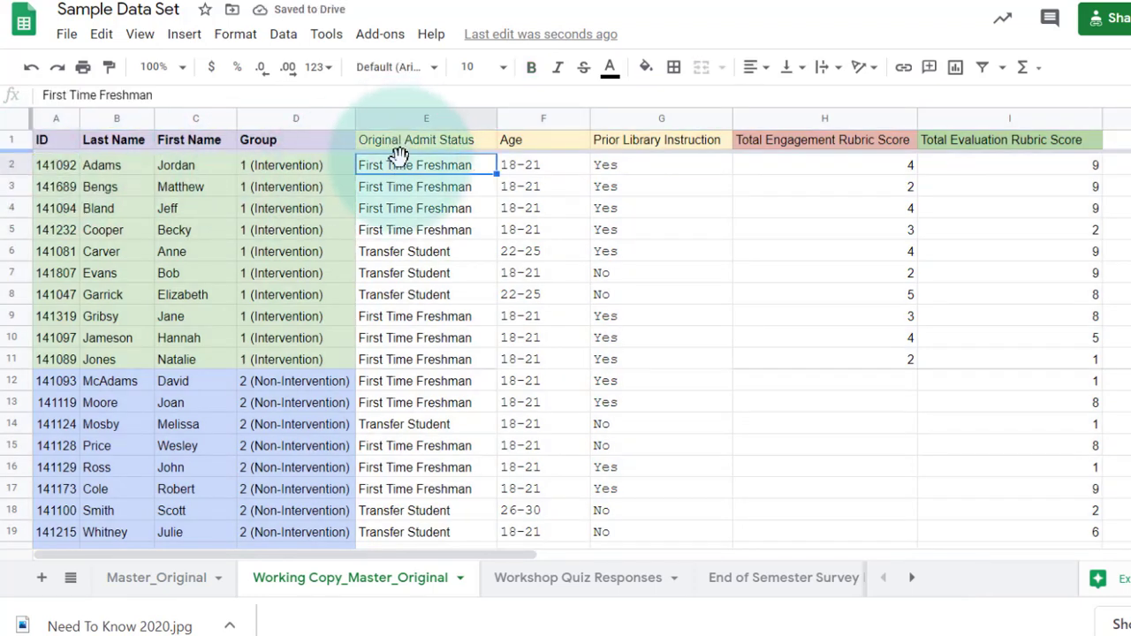
left_click(421, 185)
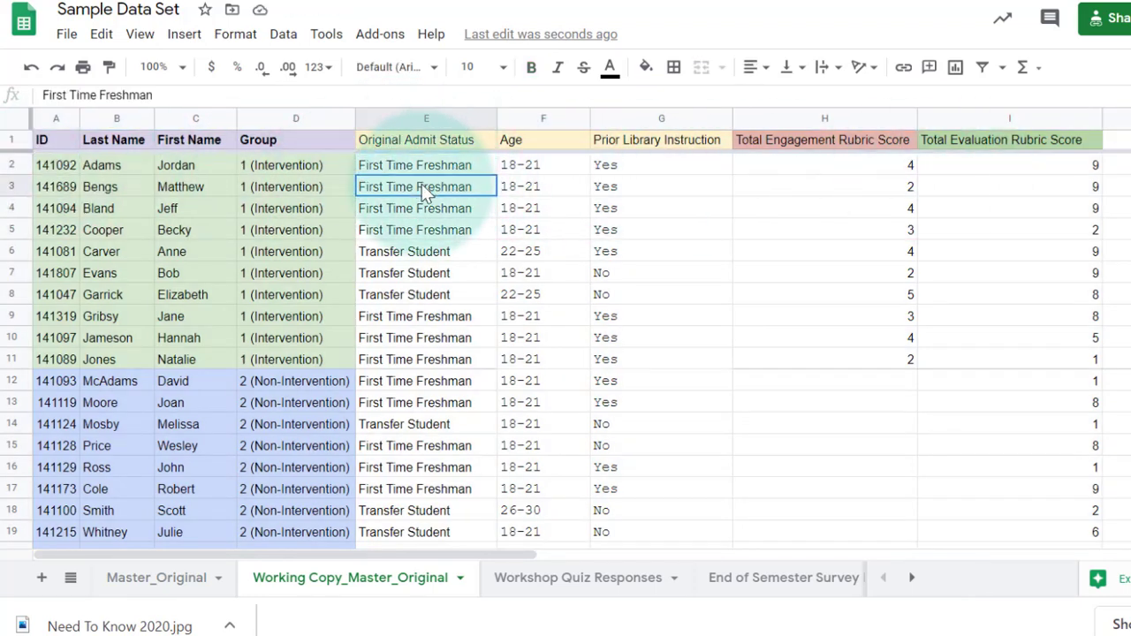
left_click(537, 166)
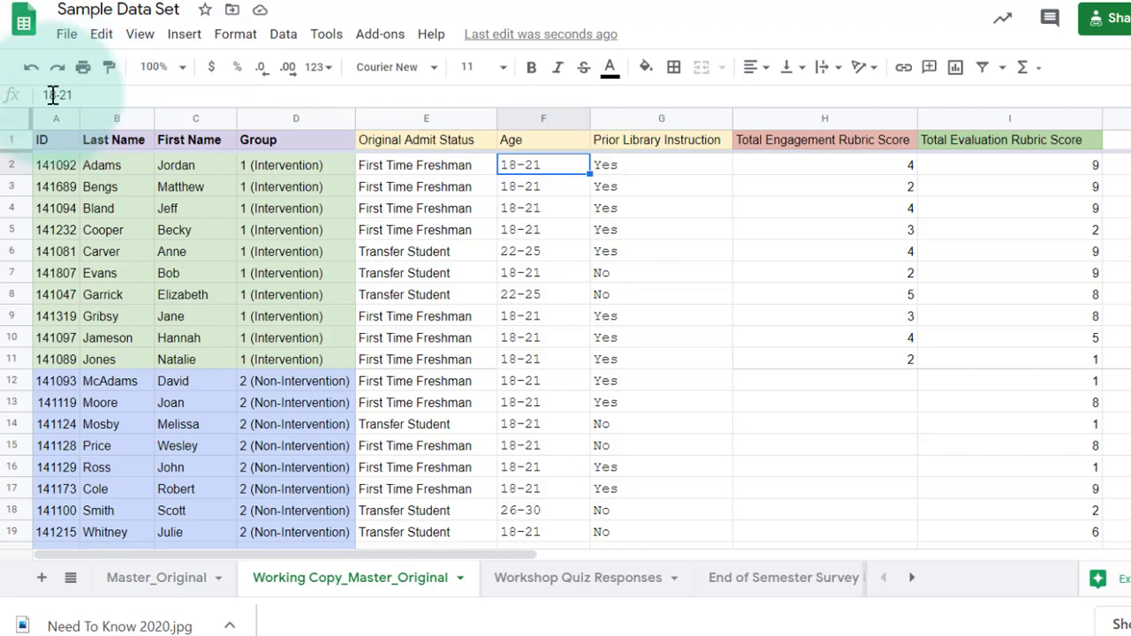
left_click(657, 168)
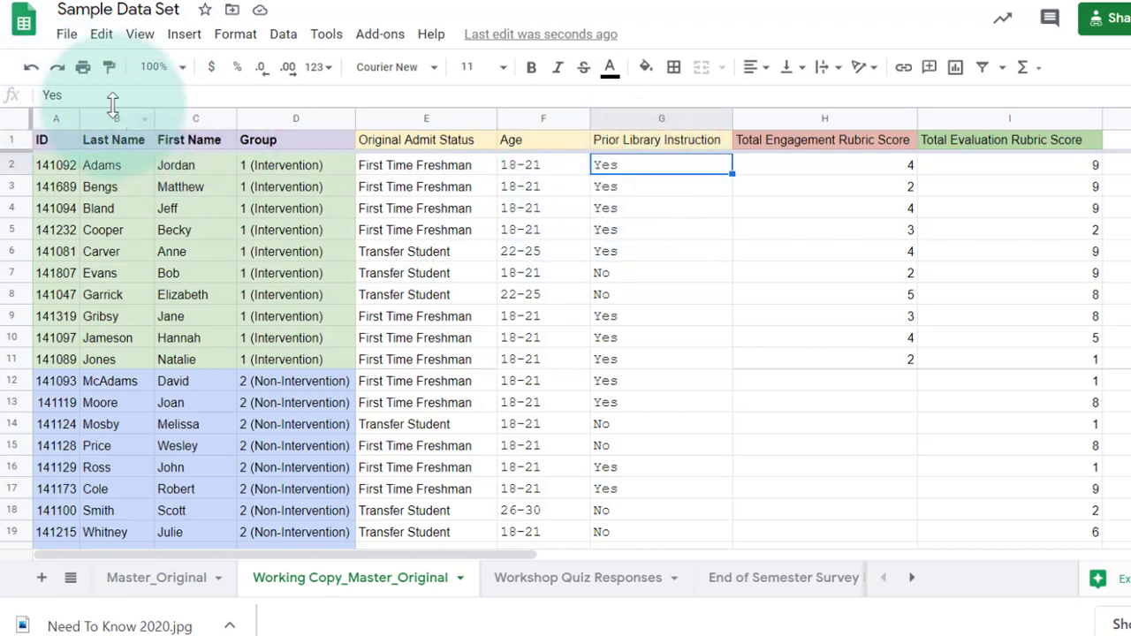